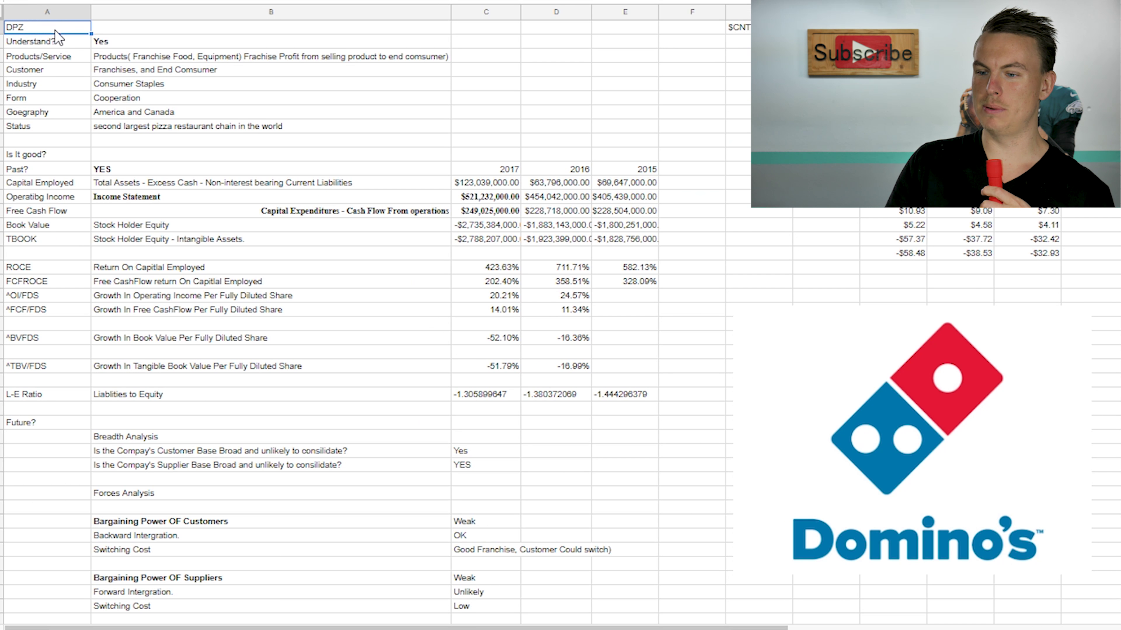
# - Examine the DPZ business overview, from products and customers through industry, form and status to the past-performance verdict
pyautogui.click(186, 59)
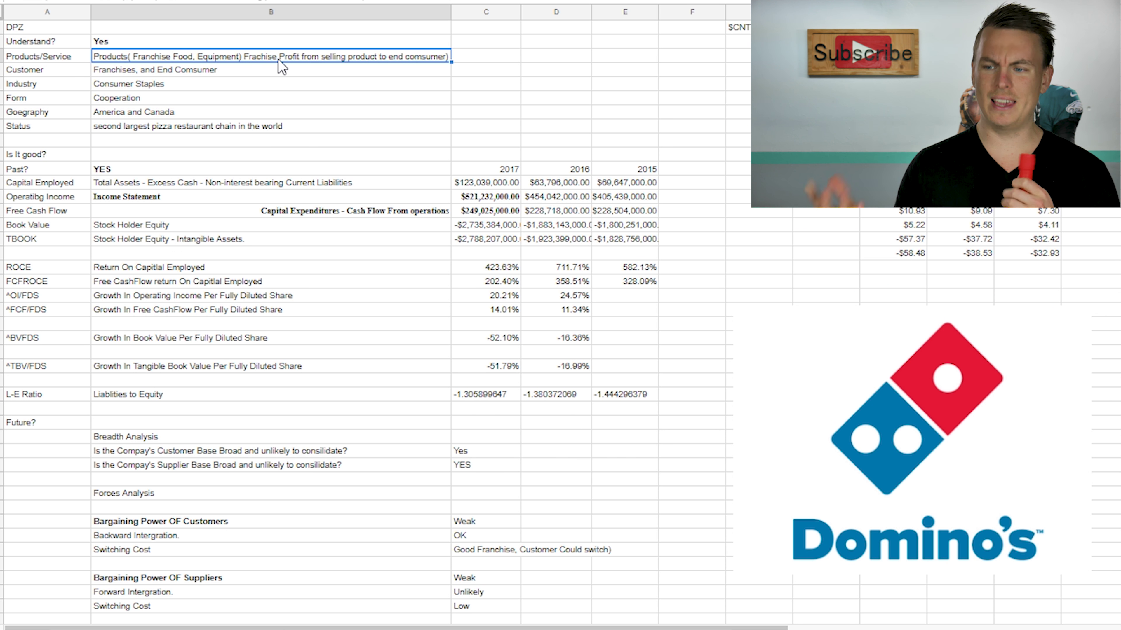
pyautogui.click(256, 73)
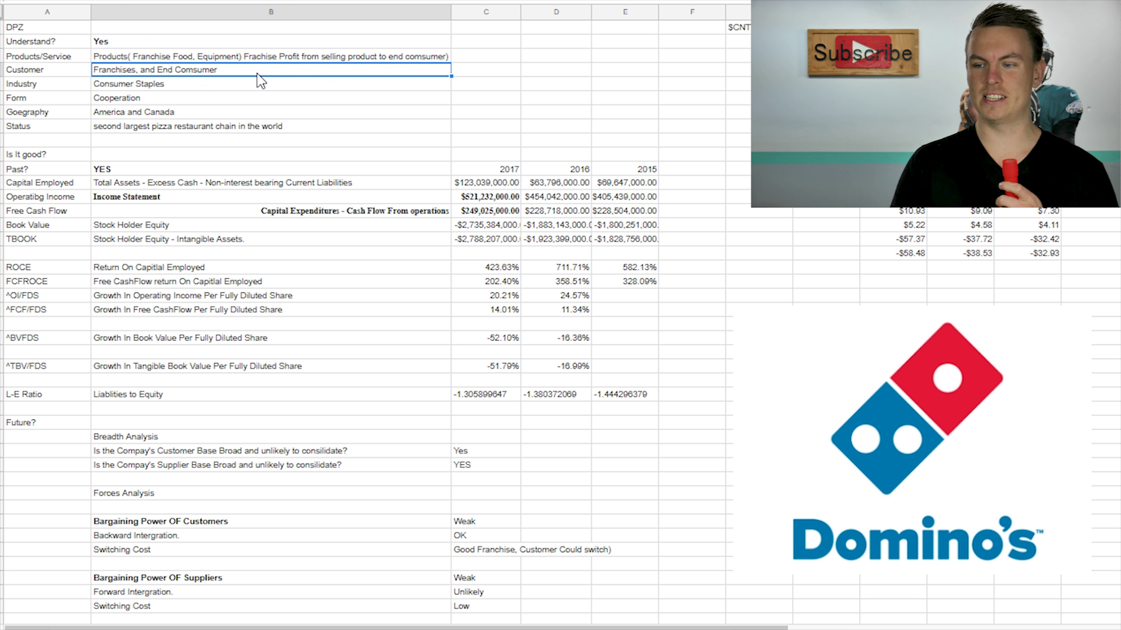
pyautogui.click(258, 57)
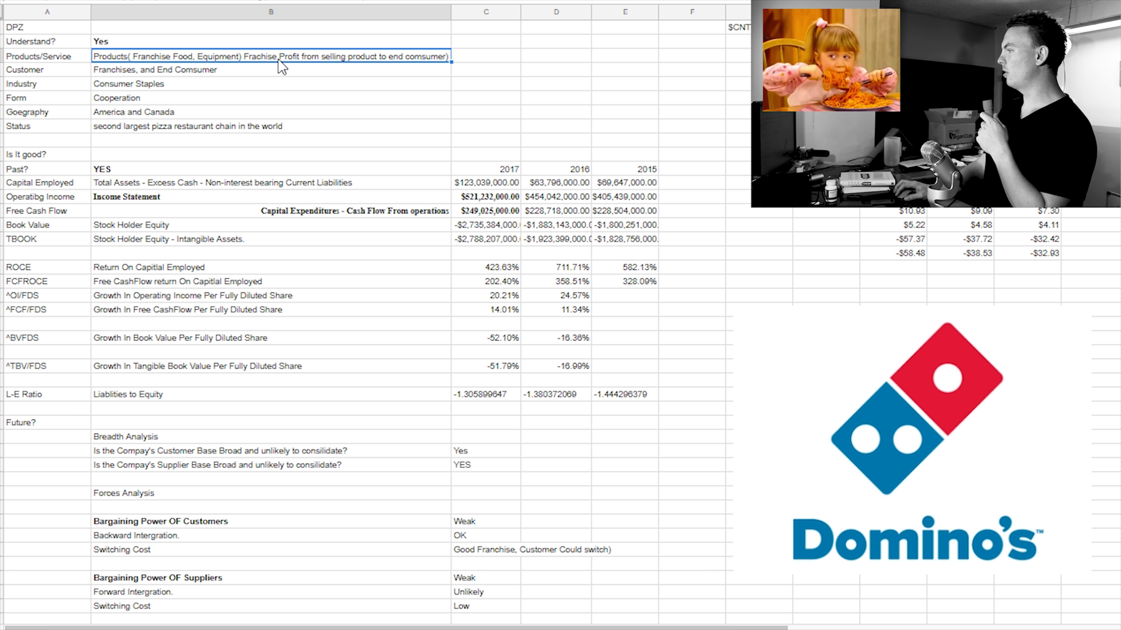
pyautogui.click(248, 74)
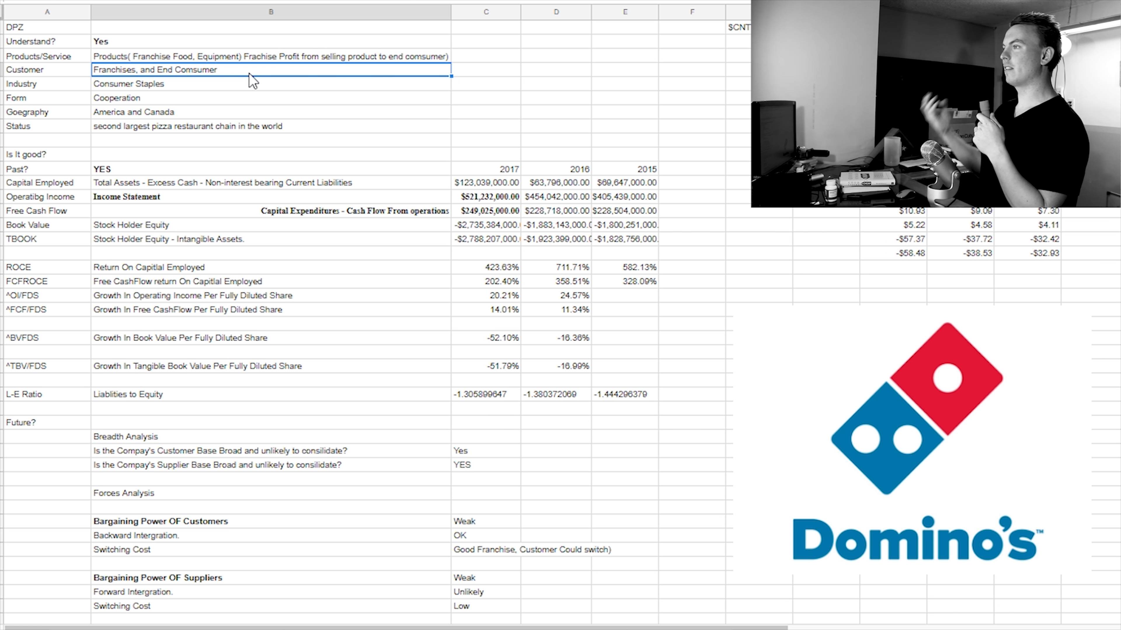
pyautogui.click(246, 88)
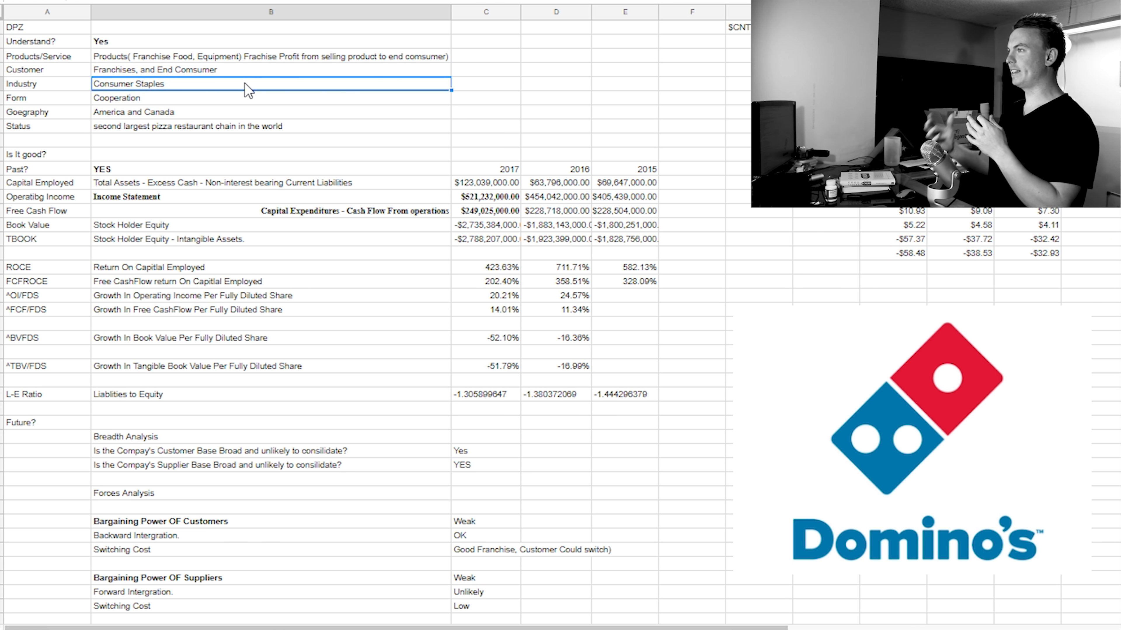
pyautogui.click(228, 108)
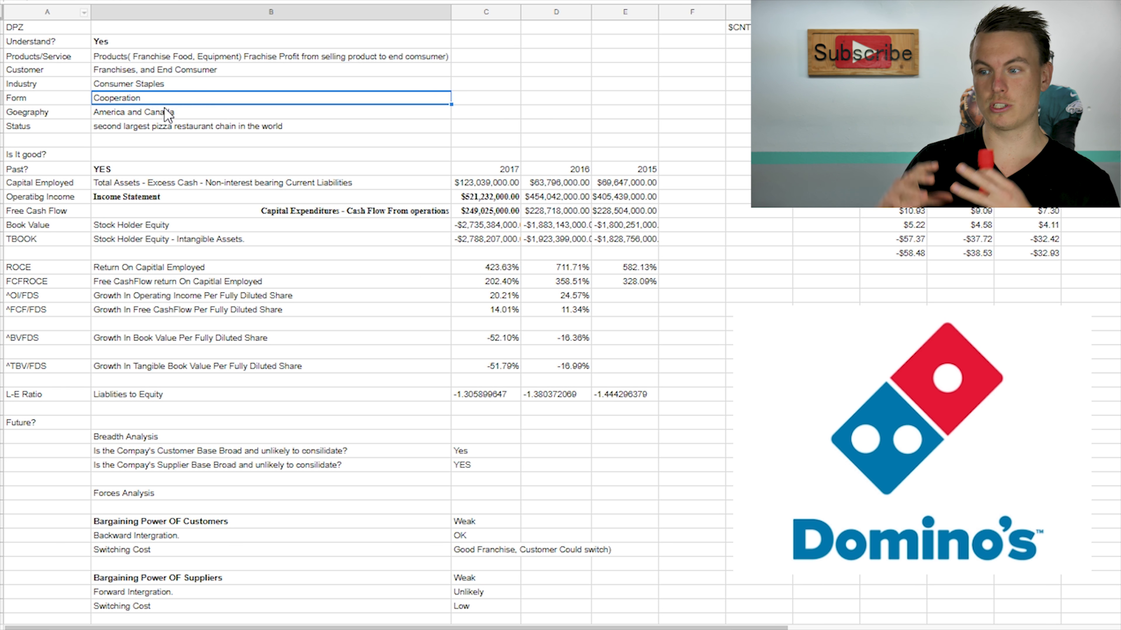
pyautogui.click(207, 128)
pyautogui.click(205, 155)
pyautogui.click(177, 170)
# - Skim the free cash flow, book value and tangible book value figures and the two returns on capital employed
pyautogui.click(501, 211)
pyautogui.click(556, 224)
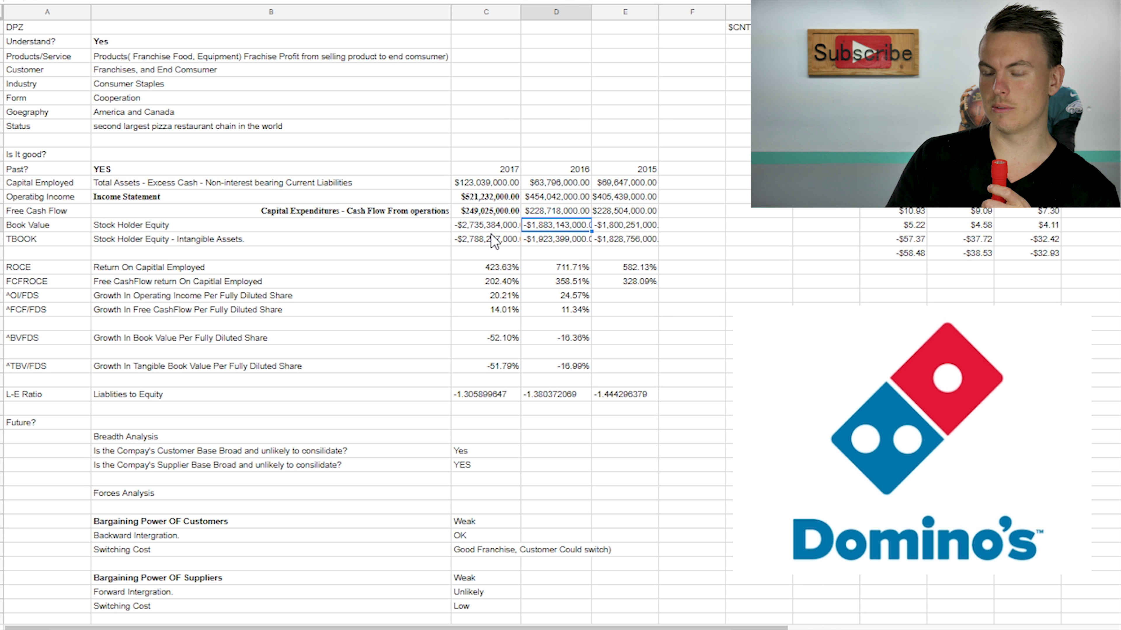
pyautogui.click(512, 241)
pyautogui.click(530, 239)
pyautogui.click(635, 267)
pyautogui.click(556, 267)
pyautogui.click(508, 267)
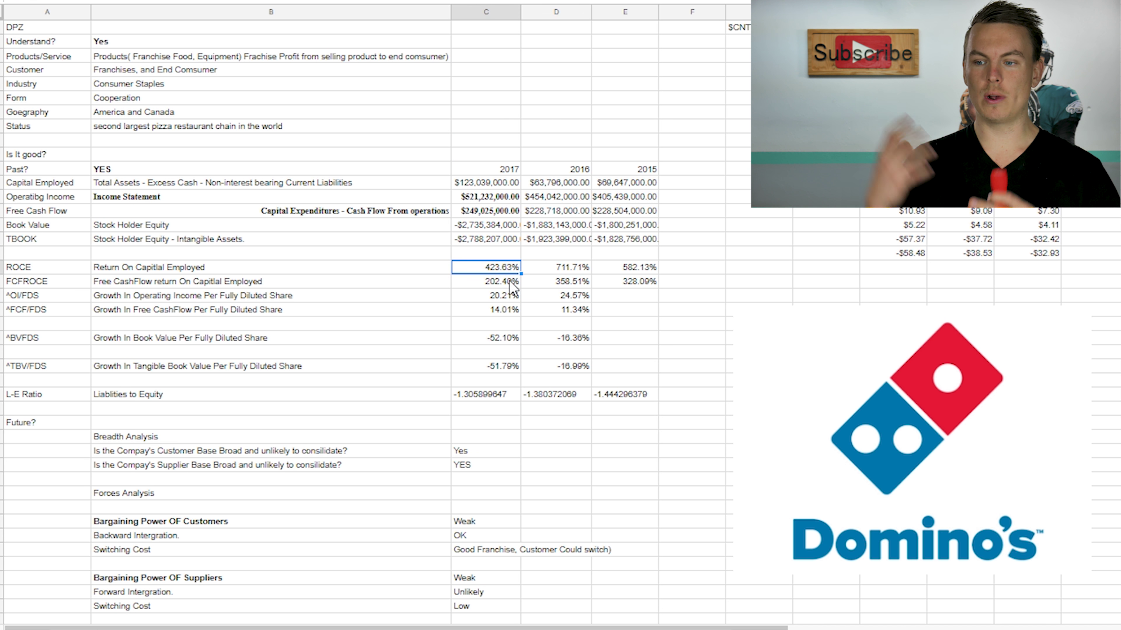
pyautogui.click(556, 281)
pyautogui.click(490, 286)
# - Review the company's customer, industry, legal form, geography and status entries again, ending at the past-performance verdict
pyautogui.click(249, 74)
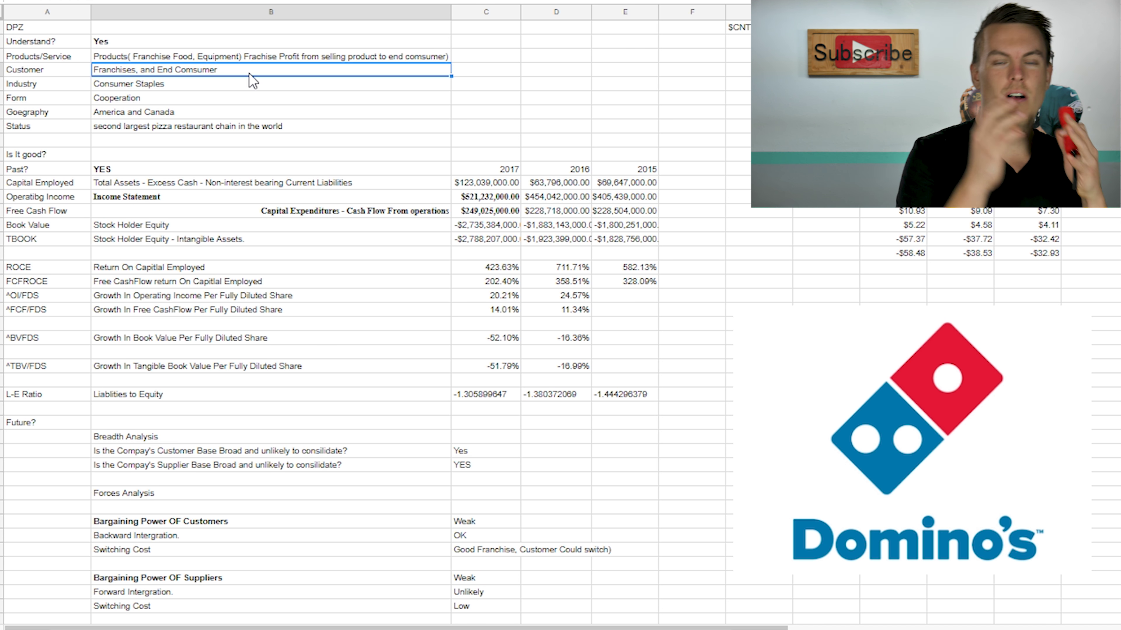
pyautogui.click(249, 90)
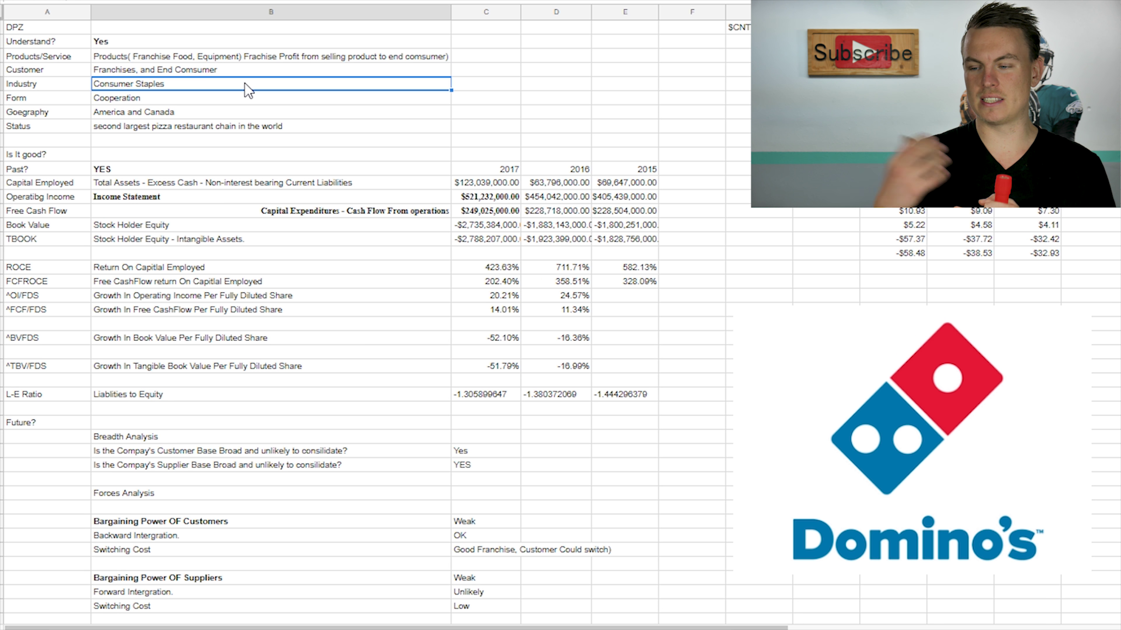
pyautogui.click(228, 110)
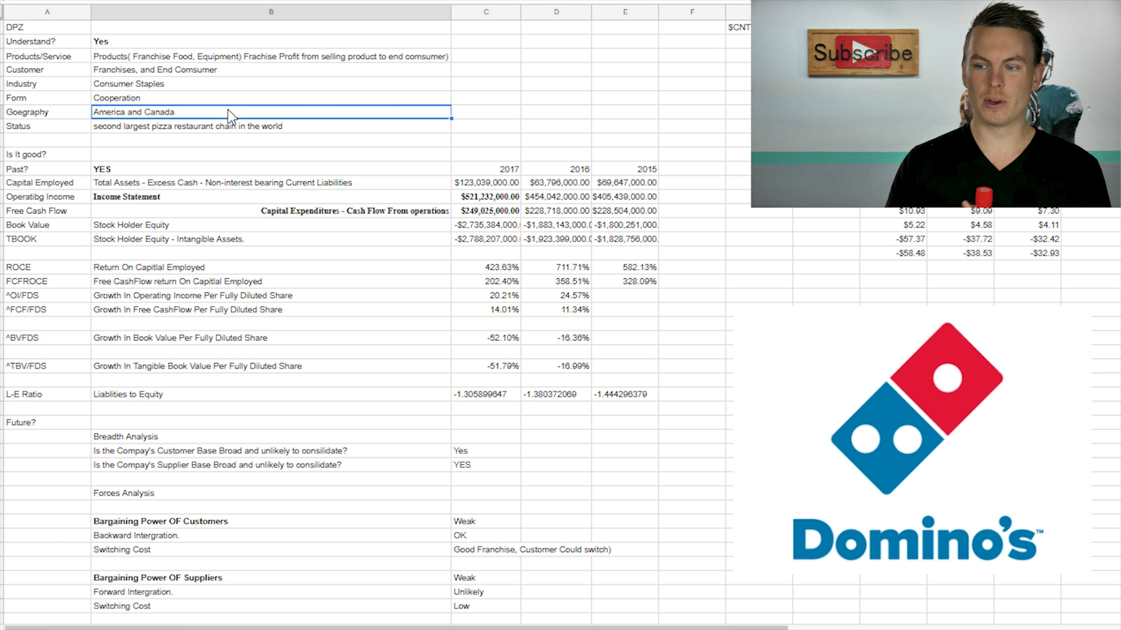
pyautogui.moveTo(227, 106); pyautogui.dragTo(227, 93)
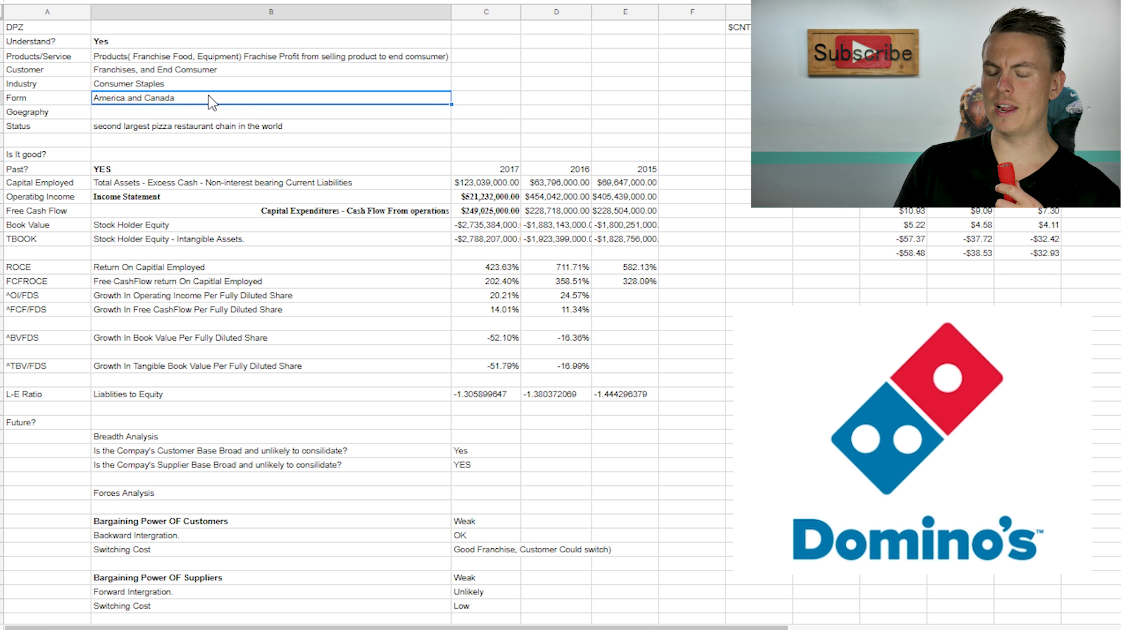
pyautogui.hotkey('ctrl', 'z')
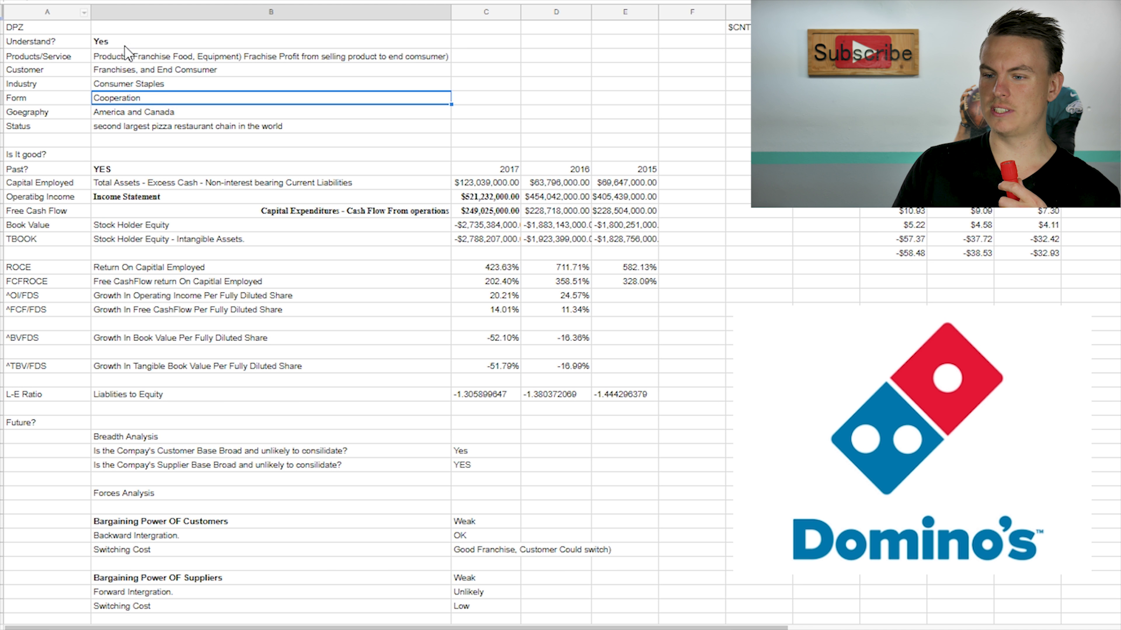
pyautogui.click(167, 114)
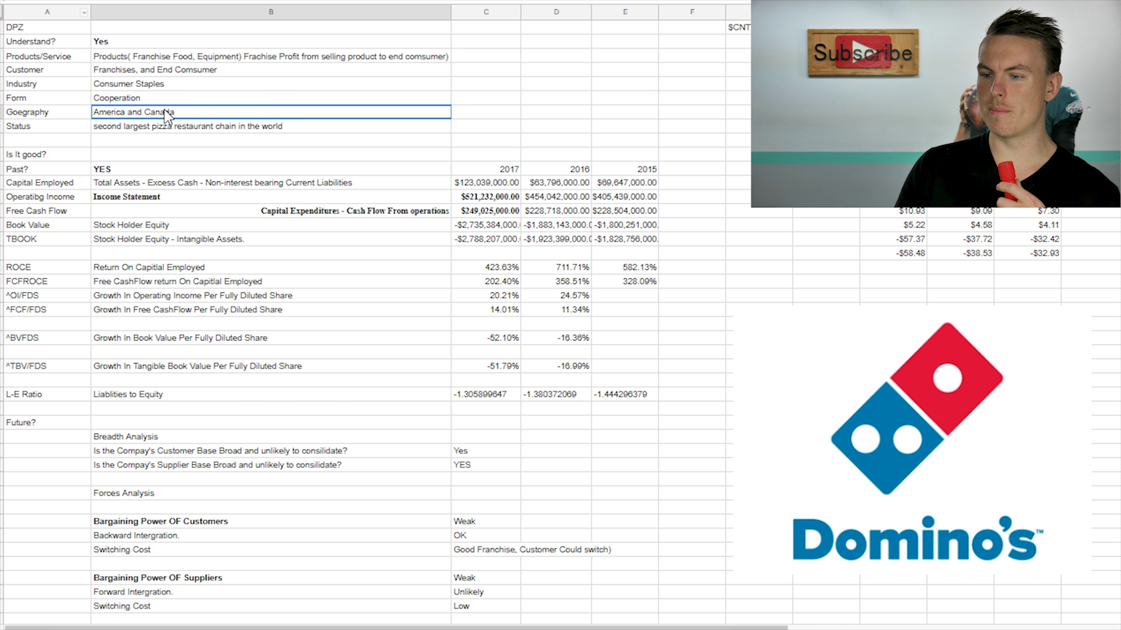
pyautogui.click(194, 129)
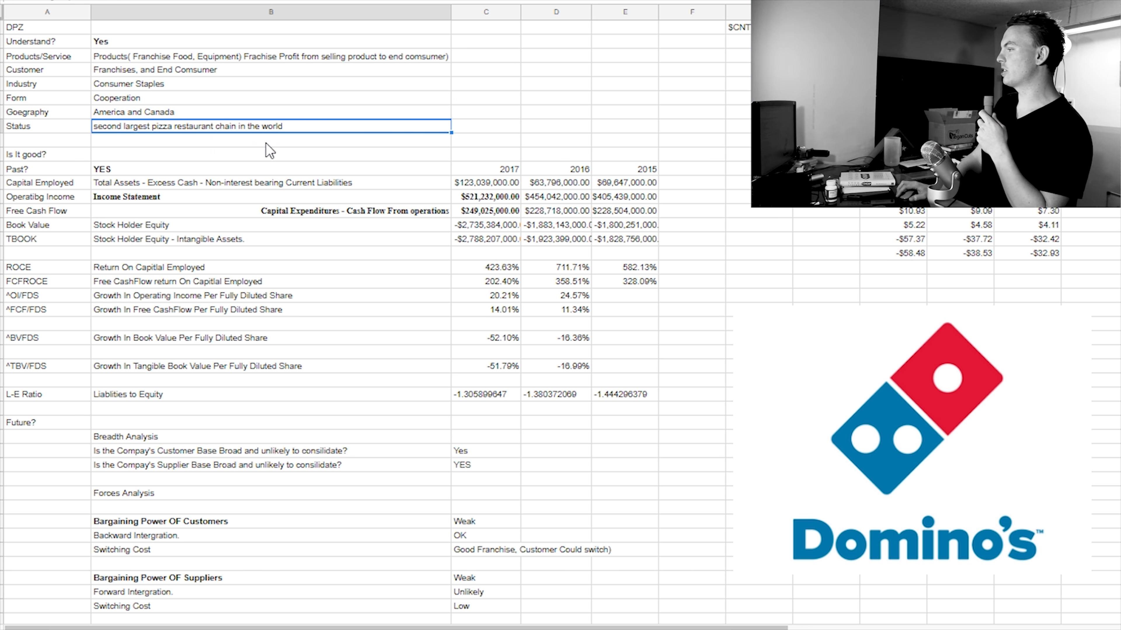
pyautogui.click(234, 159)
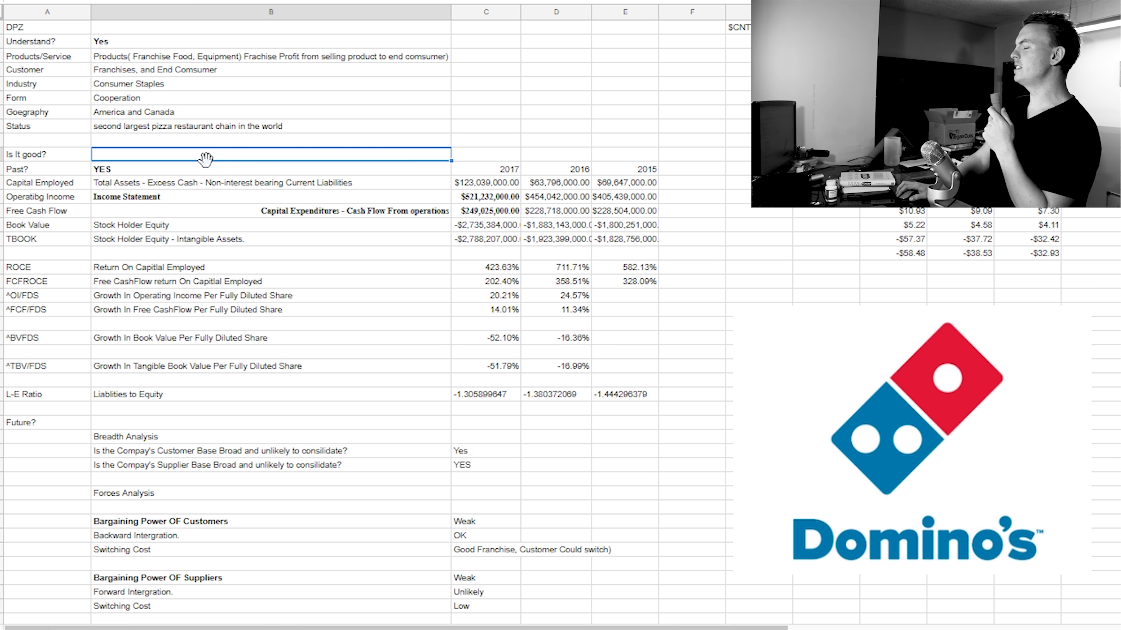
pyautogui.click(171, 170)
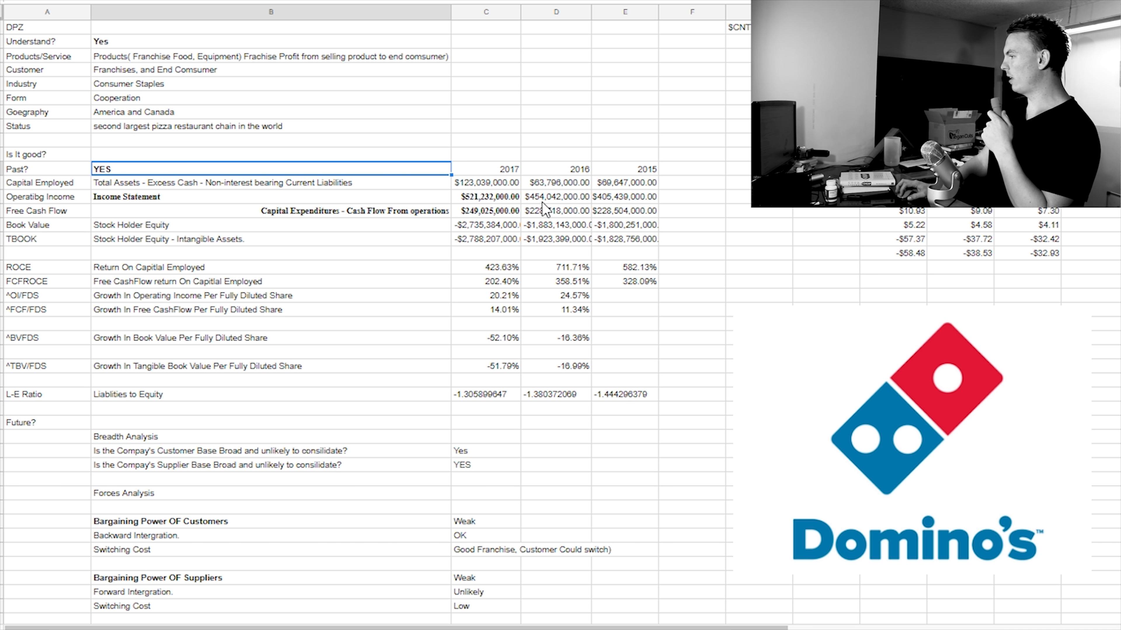
# - Examine the 2016 capital employed, 2017 operating income, and the 2017 and 2016 book value and tangible book value
pyautogui.click(554, 184)
pyautogui.click(497, 195)
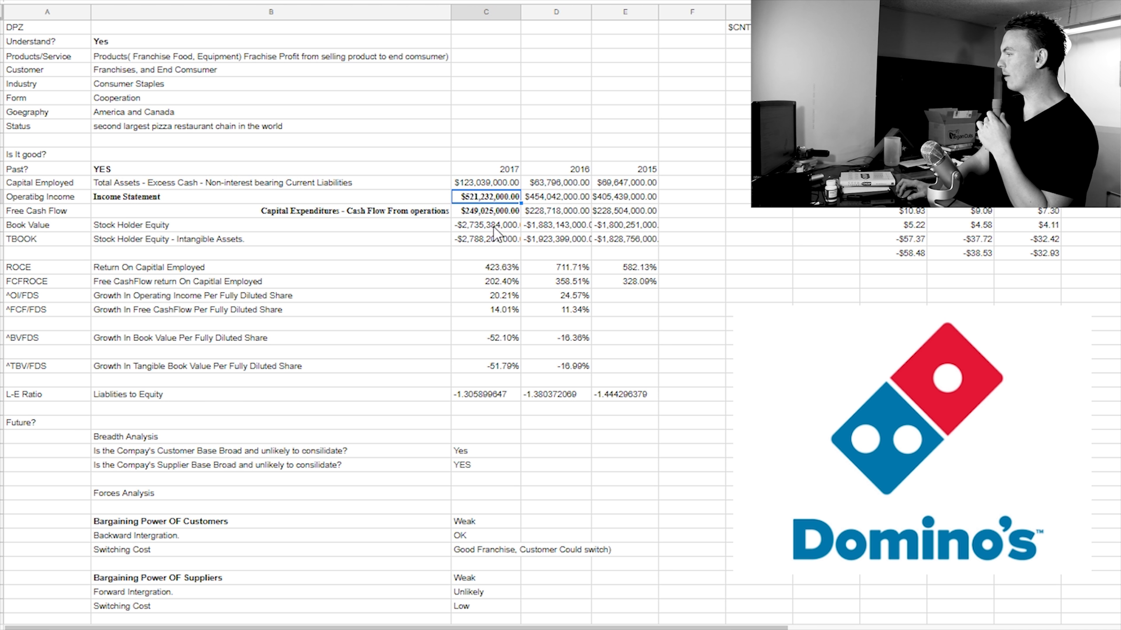
pyautogui.click(499, 226)
pyautogui.click(543, 225)
pyautogui.press('Left')
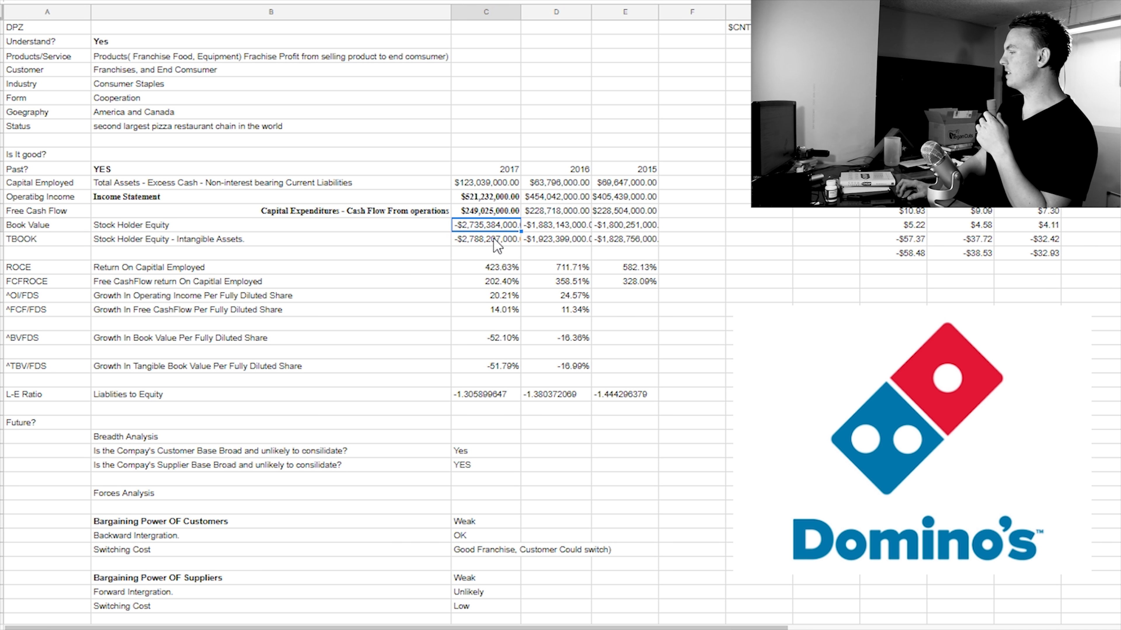
pyautogui.click(495, 241)
pyautogui.click(546, 239)
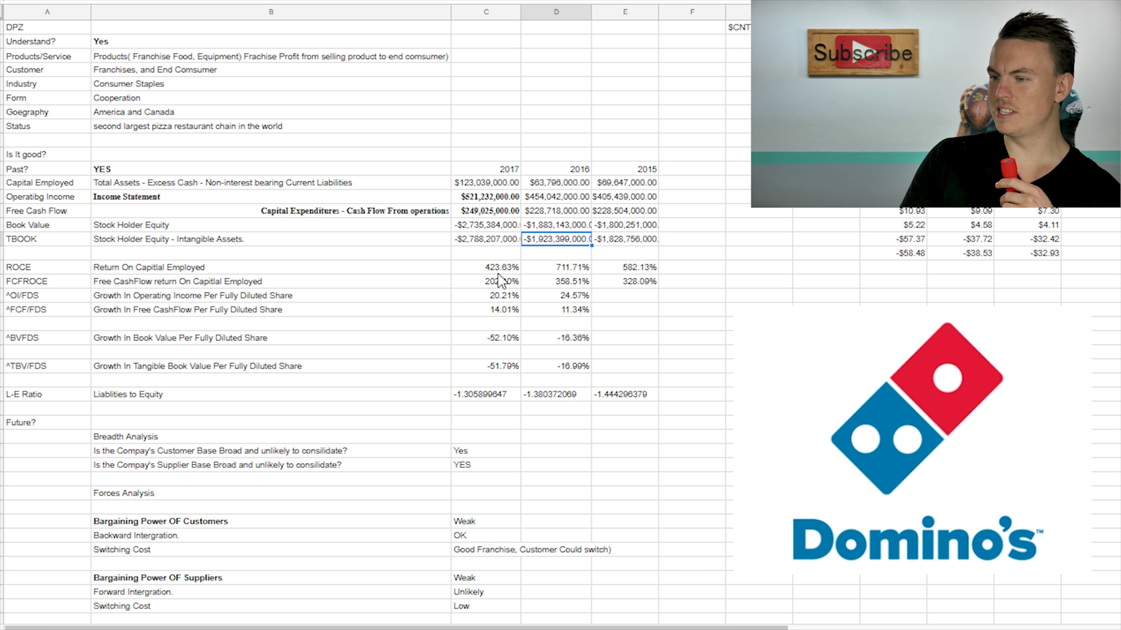
# - Compare return on capital employed across 2015 to 2017 and free cash flow return on capital employed for 2016 and 2017
pyautogui.click(632, 270)
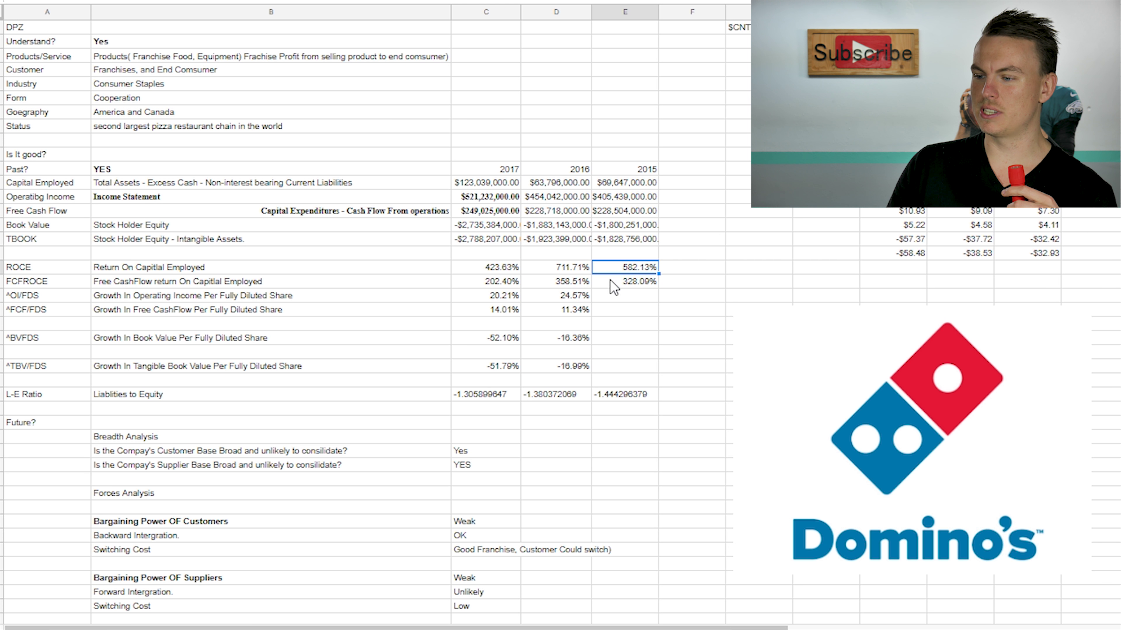
pyautogui.click(559, 271)
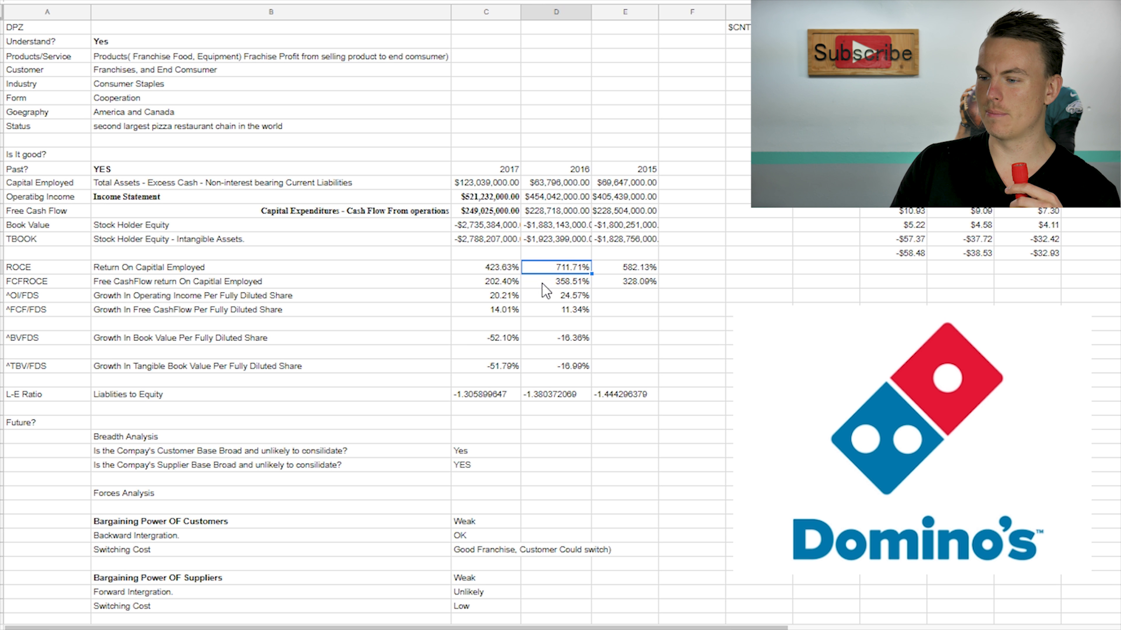
pyautogui.click(498, 268)
pyautogui.click(509, 281)
pyautogui.click(564, 287)
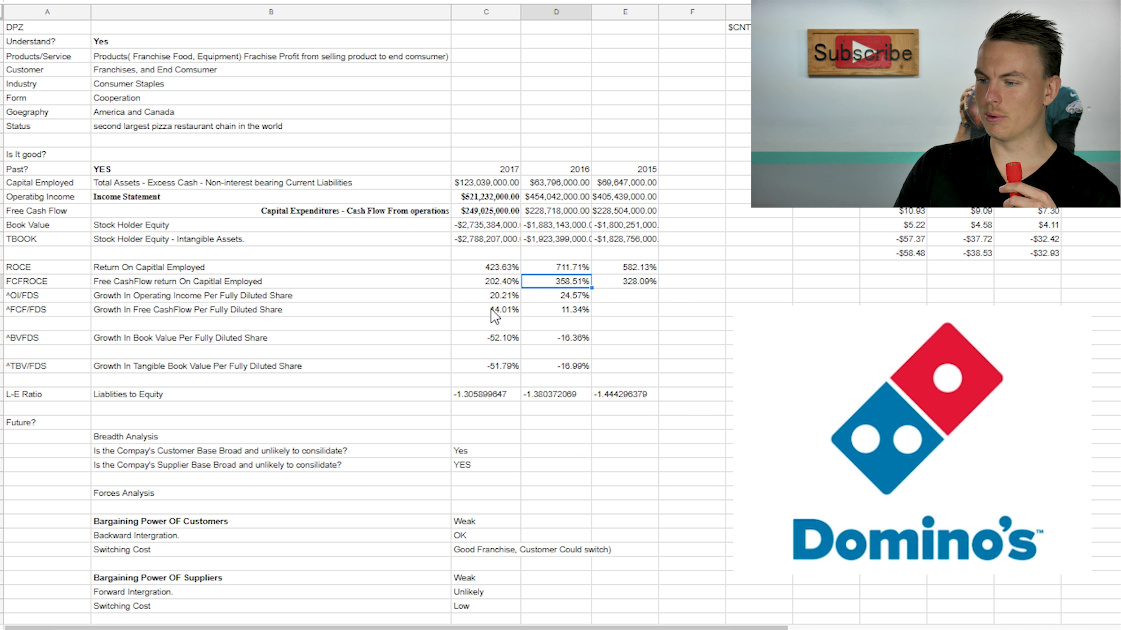
pyautogui.click(493, 284)
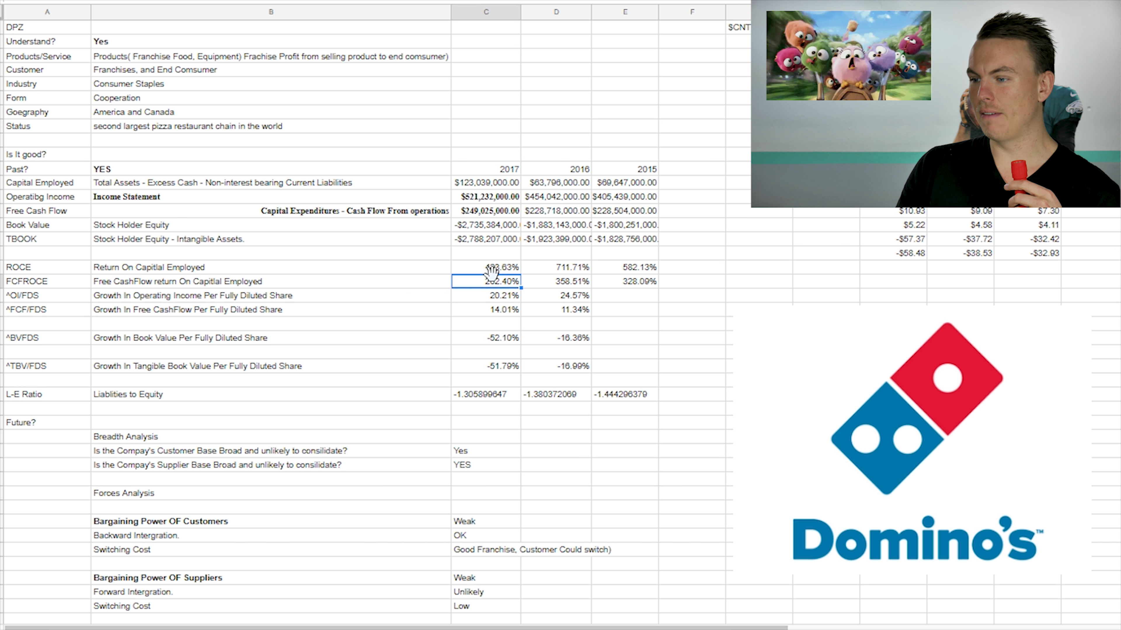
pyautogui.click(635, 268)
pyautogui.click(564, 267)
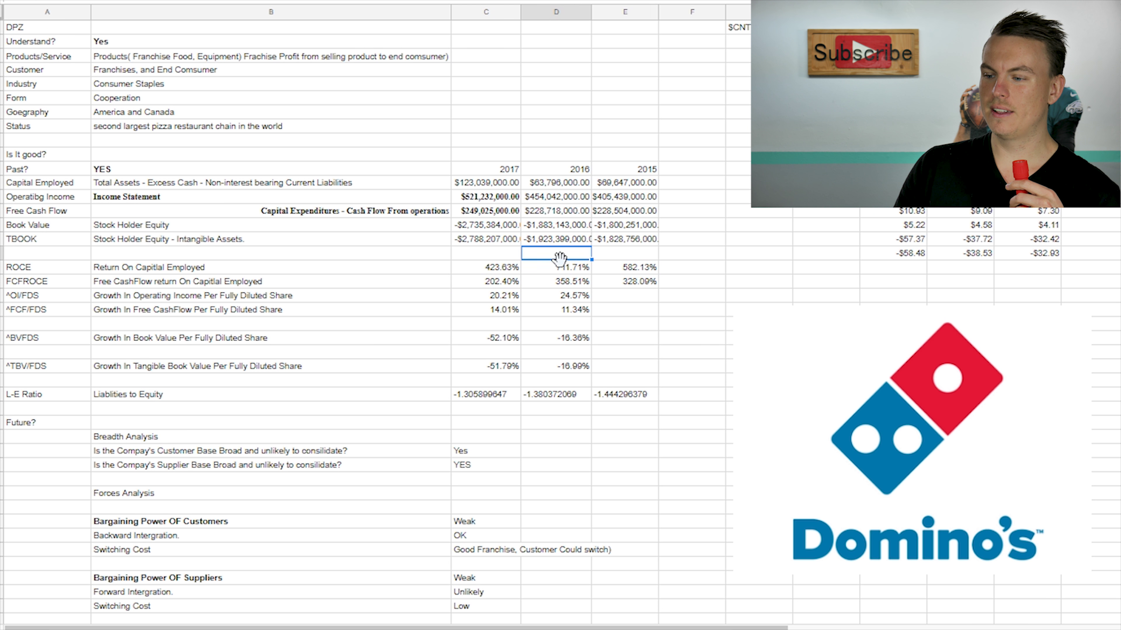
pyautogui.click(513, 270)
pyautogui.click(495, 286)
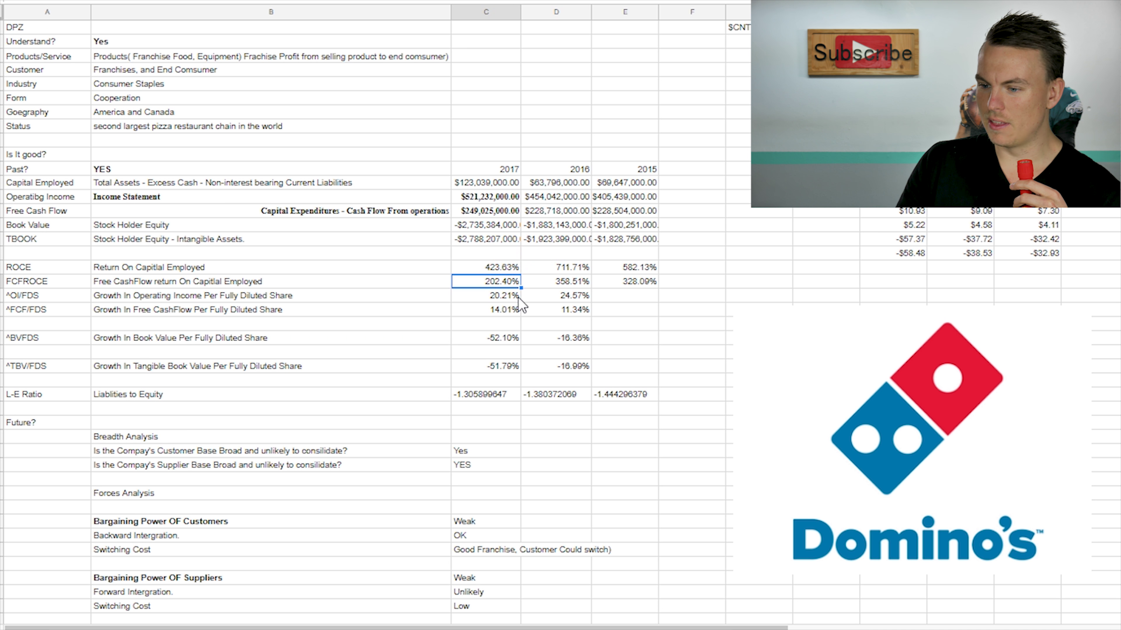
# - Examine the per-diluted-share growth rates for operating income, free cash flow and book value, checking against the 2016 book value
pyautogui.click(568, 299)
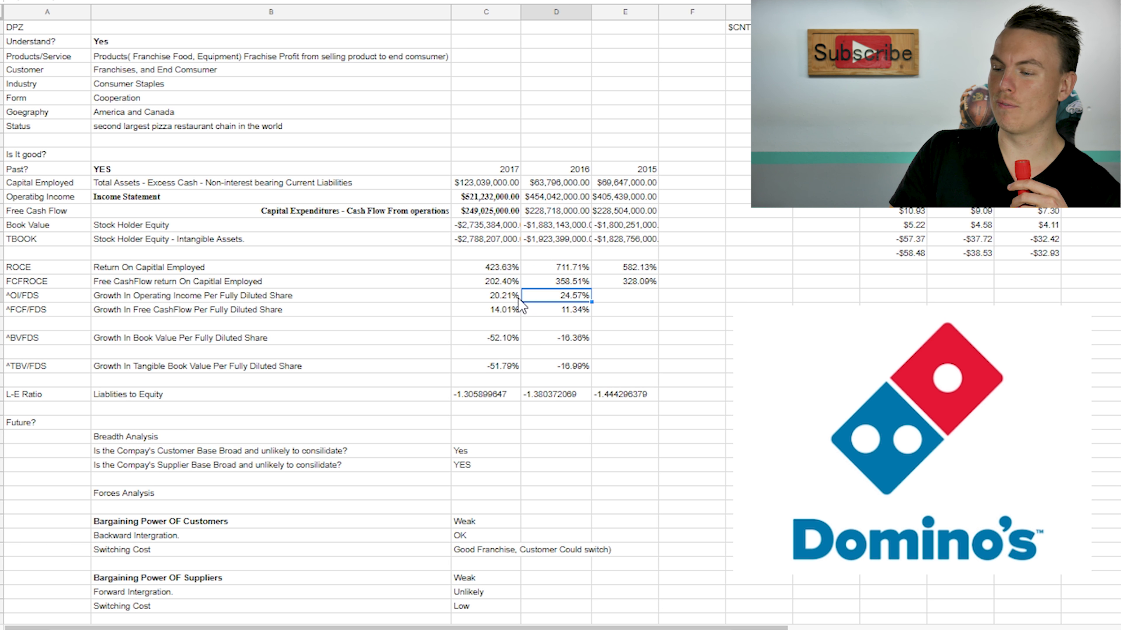
pyautogui.click(498, 300)
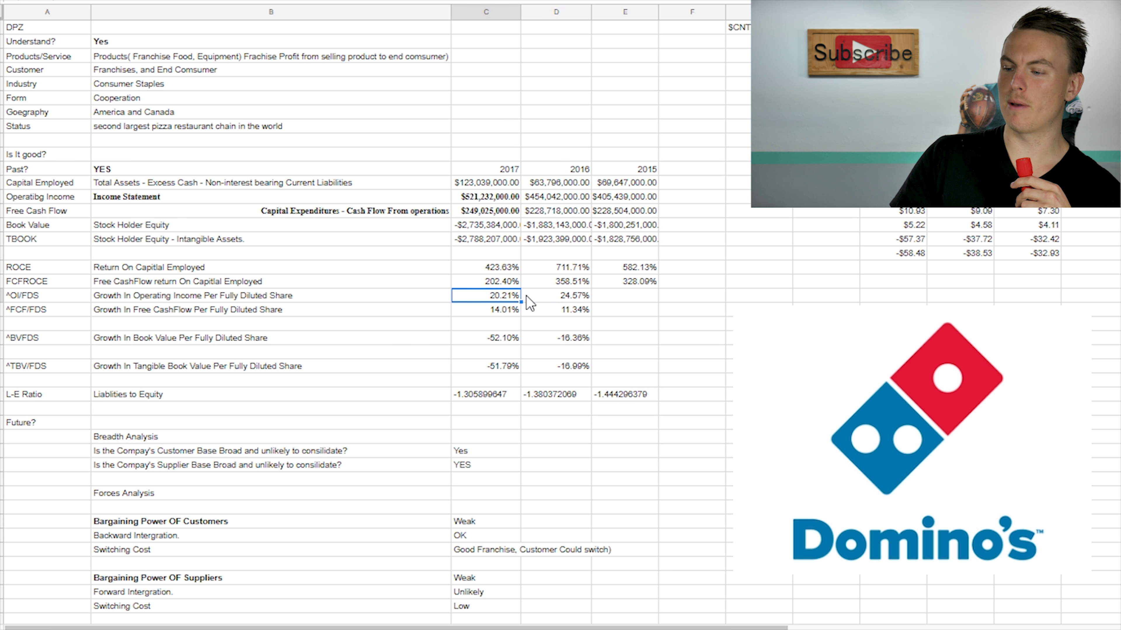
pyautogui.click(530, 298)
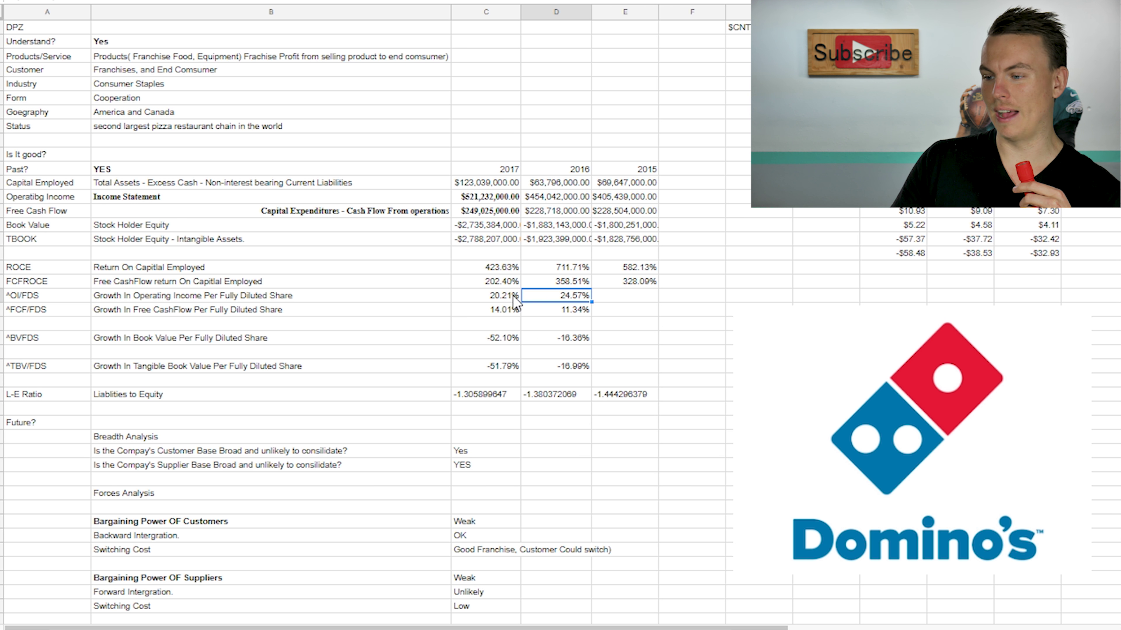
pyautogui.click(507, 303)
pyautogui.click(504, 316)
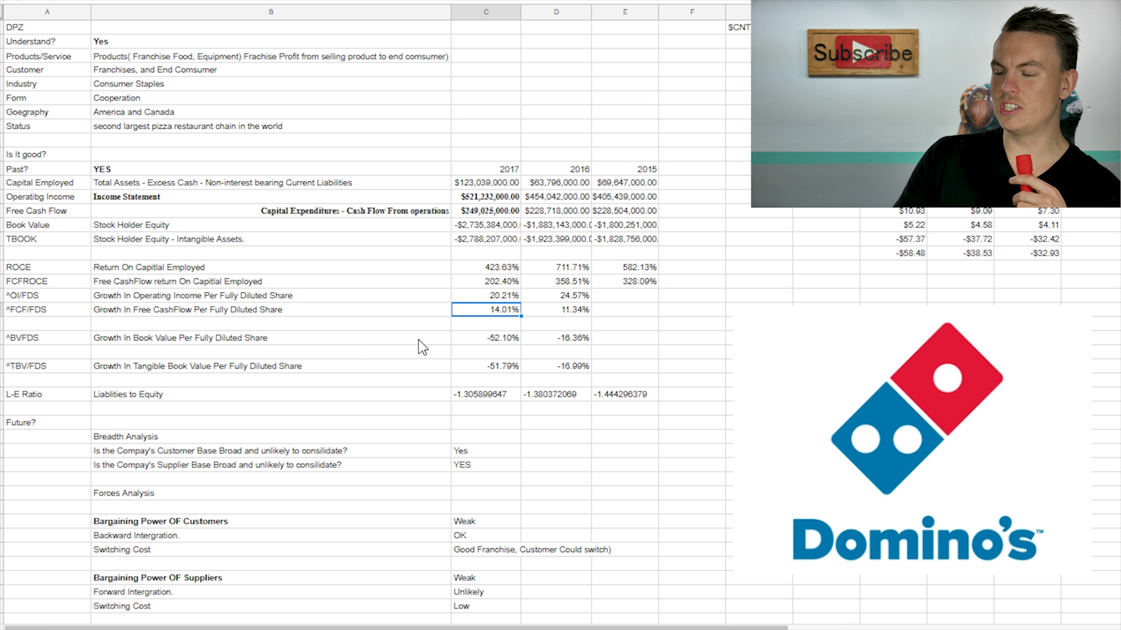
pyautogui.click(540, 340)
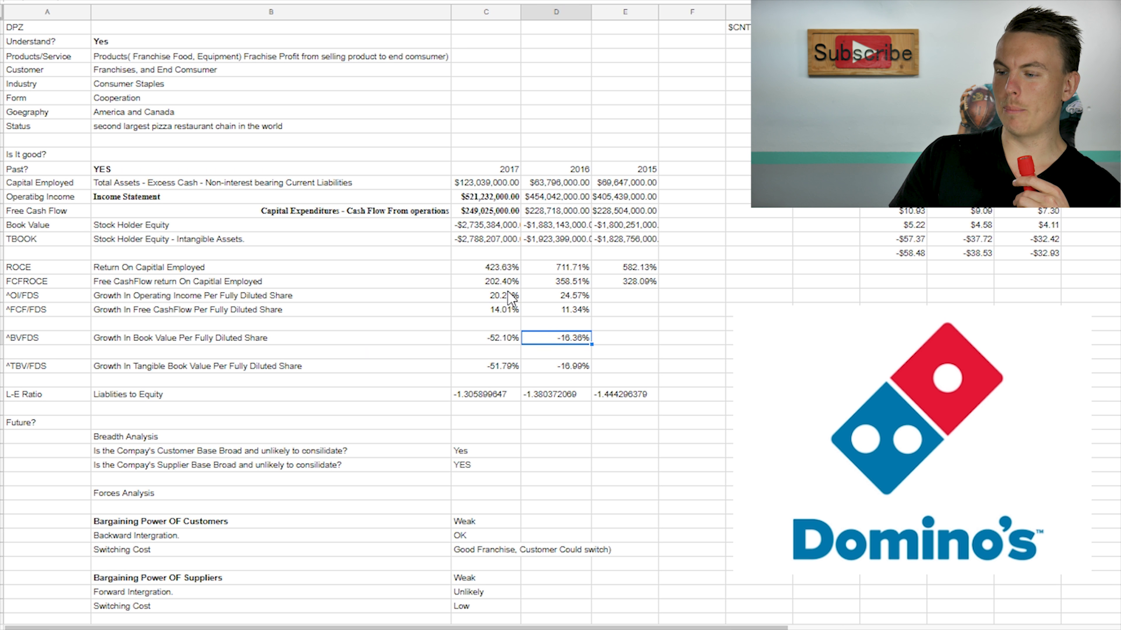
pyautogui.click(547, 227)
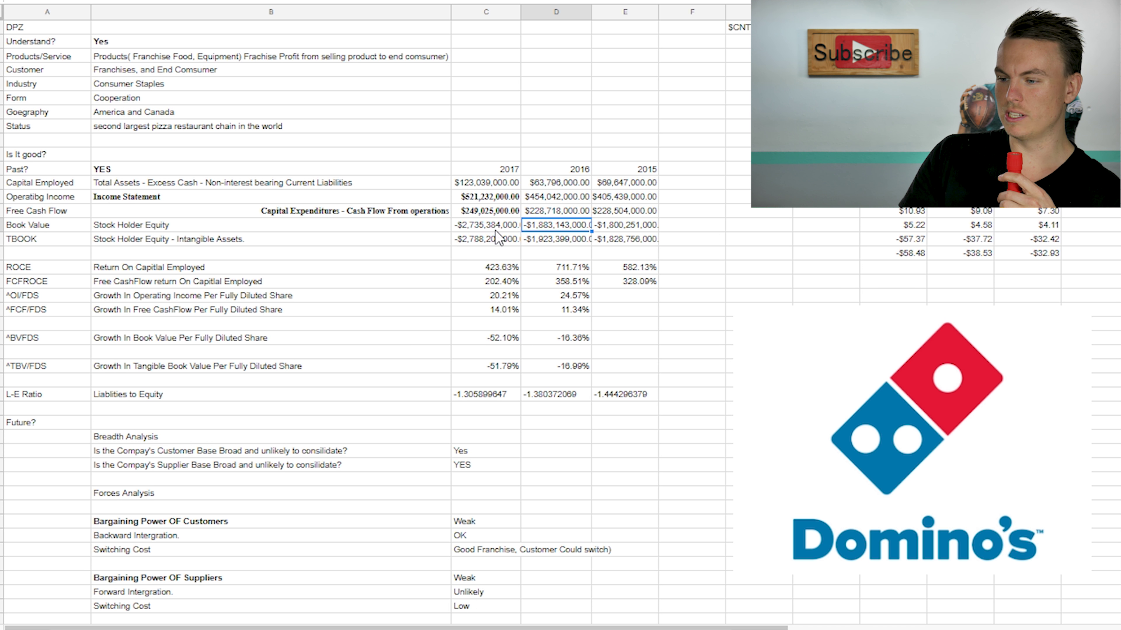
pyautogui.moveTo(509, 338)
pyautogui.mouseDown()
pyautogui.moveTo(532, 334)
pyautogui.moveTo(505, 341)
pyautogui.mouseUp()
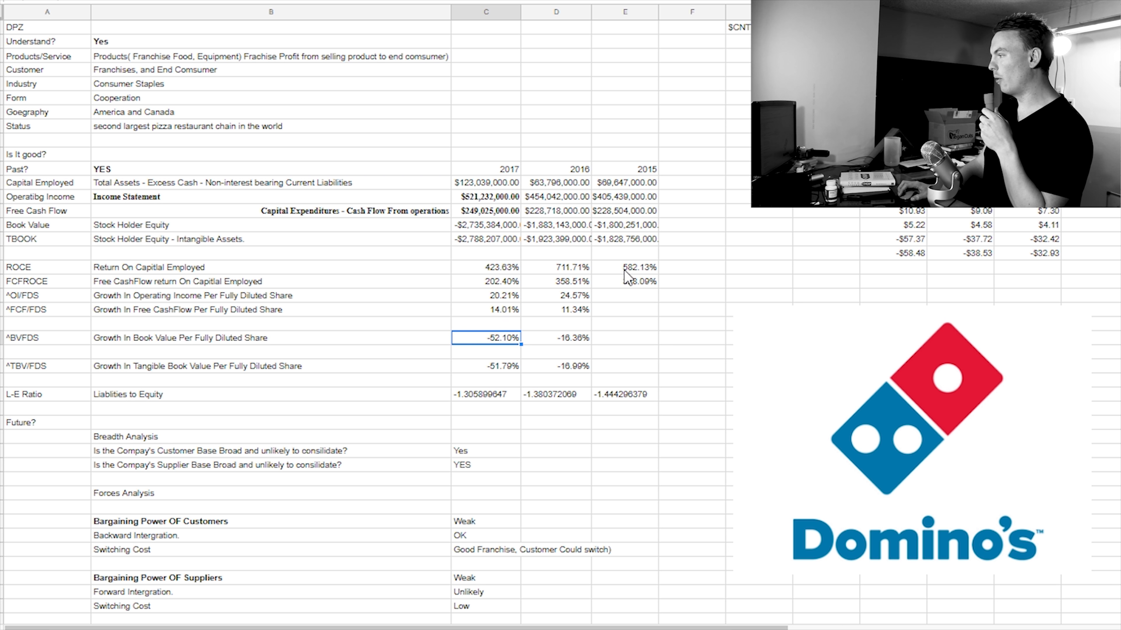
# - Inspect the liabilities-to-equity ratio for 2017 and 2016
pyautogui.scroll(-1, 574, 309)
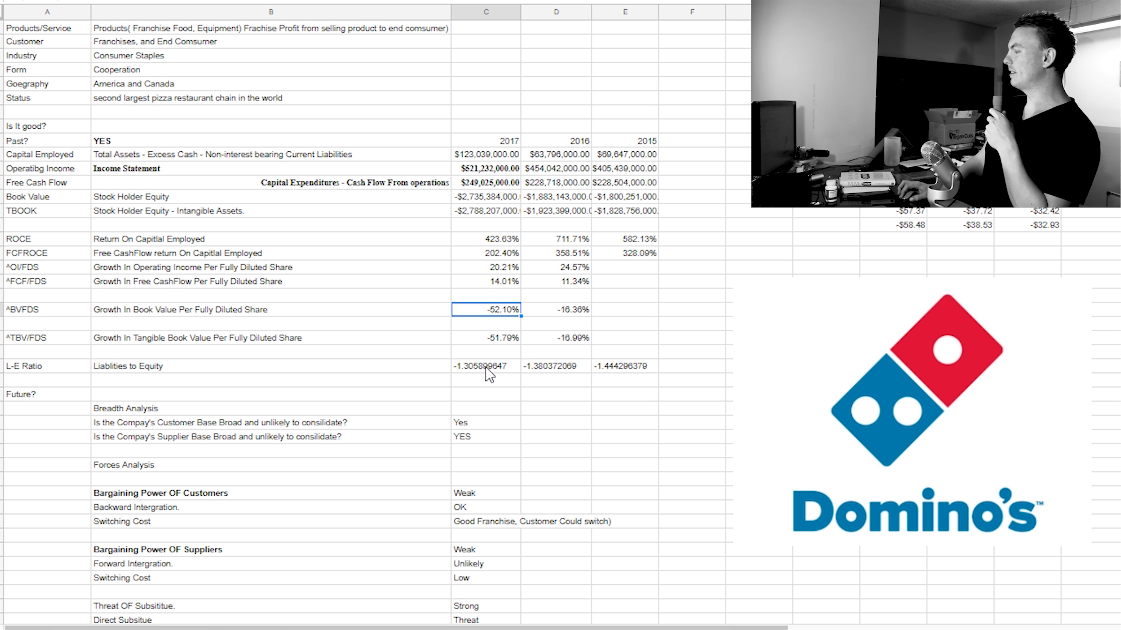
pyautogui.click(485, 366)
pyautogui.click(549, 375)
pyautogui.click(508, 370)
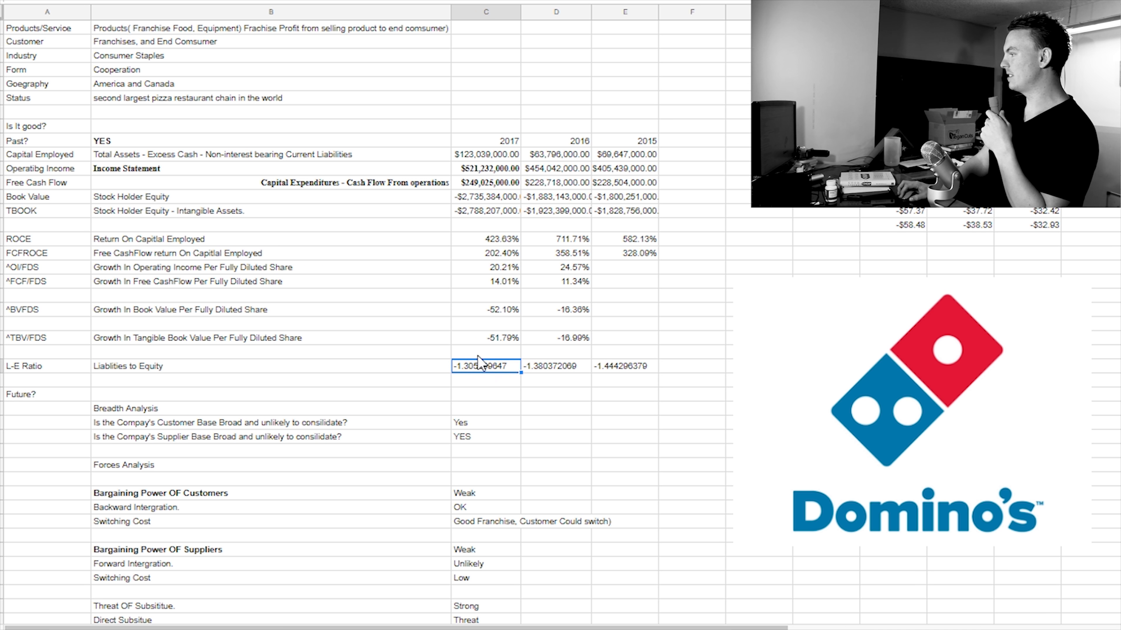
# - Check the 2016 liabilities-to-equity ratio and the breadth analysis answers on the customer and supplier bases
pyautogui.click(535, 367)
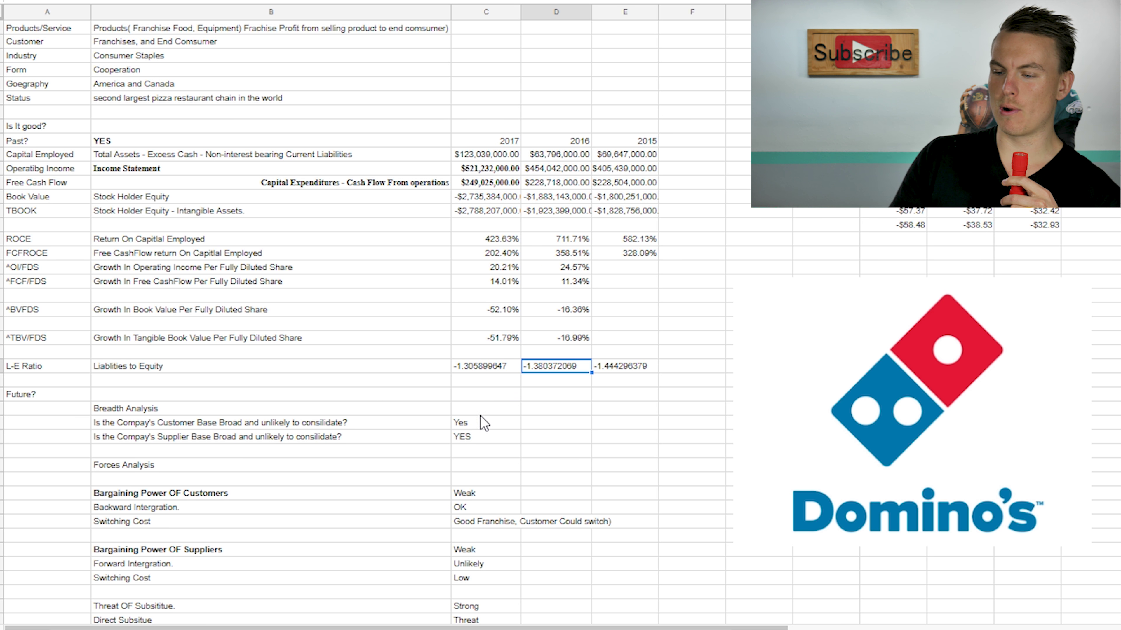
pyautogui.scroll(-1, 480, 416)
pyautogui.scroll(-5, 479, 416)
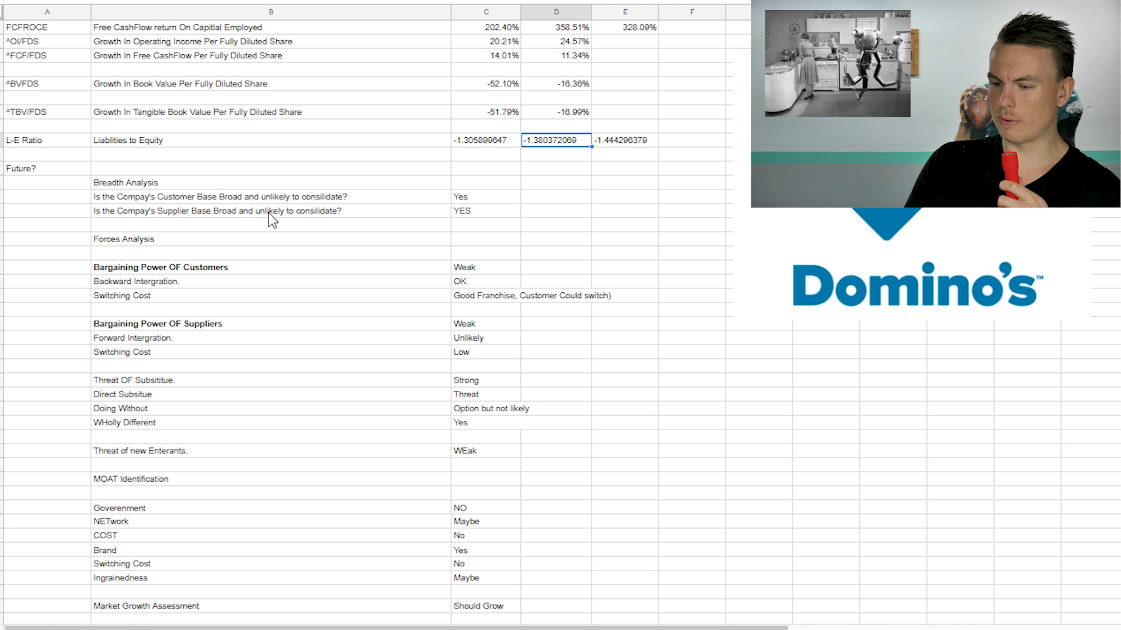
pyautogui.press('Down')
pyautogui.press('Down')
pyautogui.press('Down')
pyautogui.press('Down')
pyautogui.press('Down')
pyautogui.press('Left')
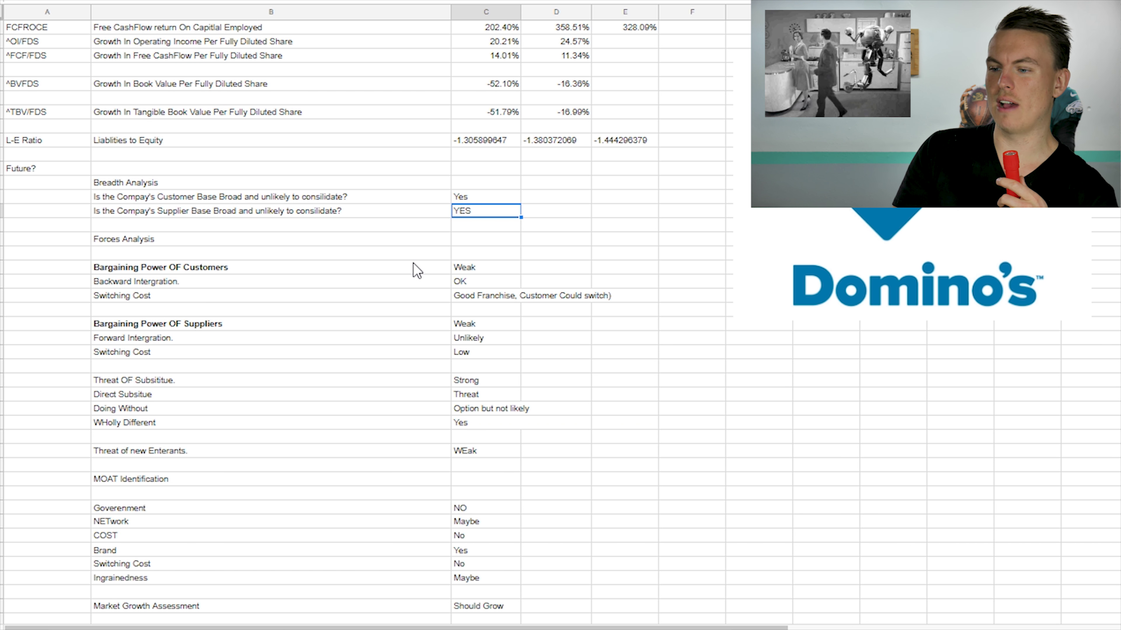
# - Examine the backward integration and switching cost assessments under the bargaining power of customers
pyautogui.press('Down')
pyautogui.press('Down')
pyautogui.press('Down')
pyautogui.press('Down')
pyautogui.press('Down')
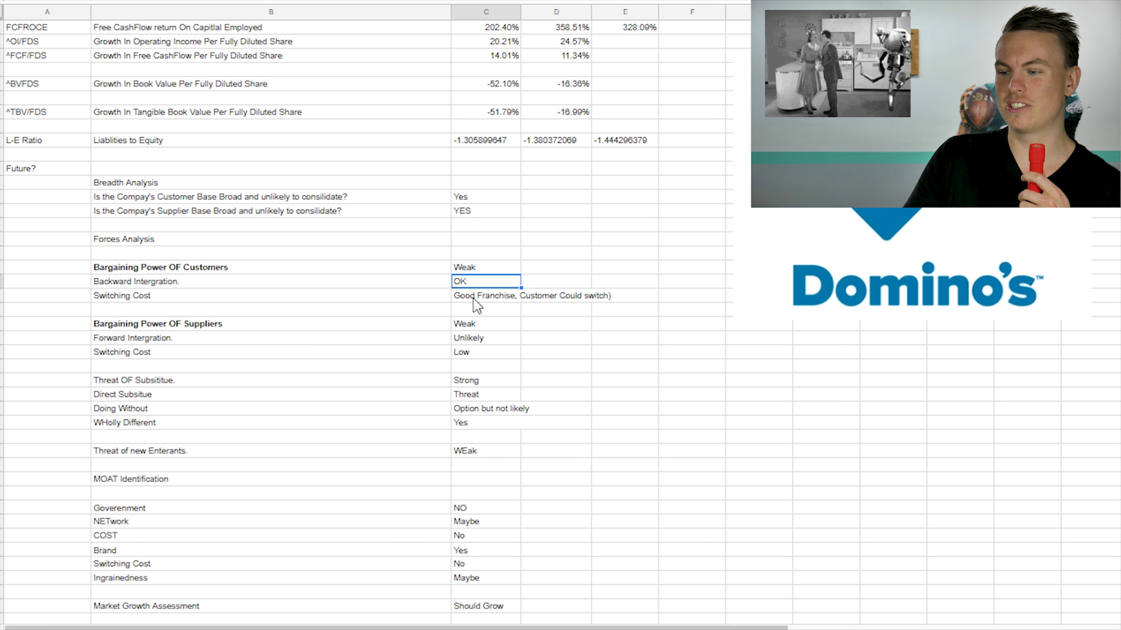
pyautogui.click(487, 301)
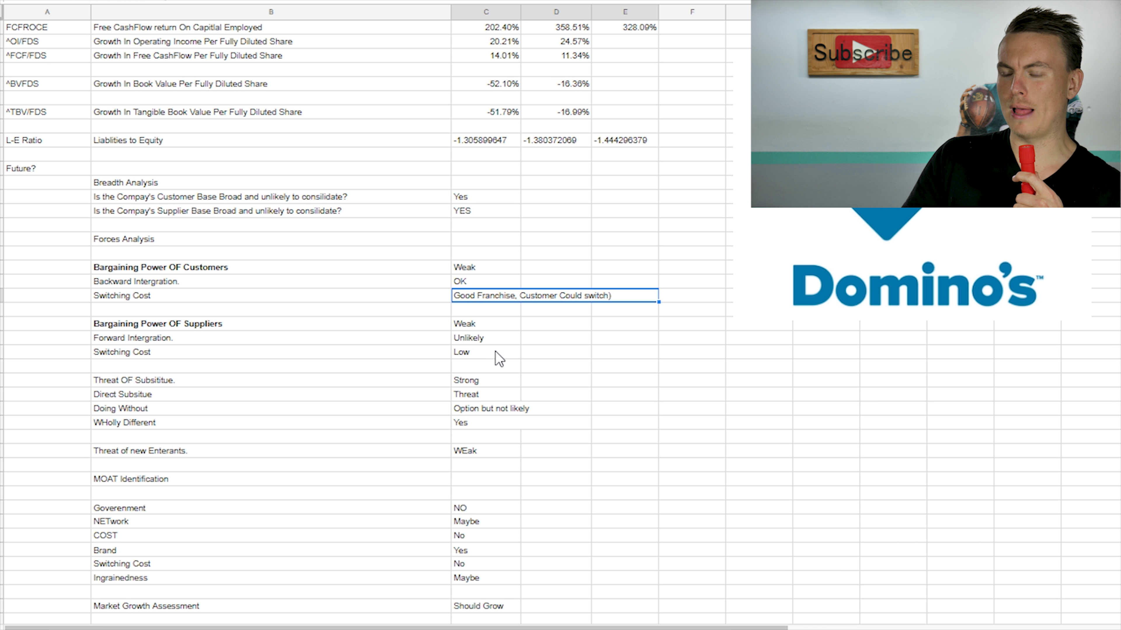
# - Examine the bargaining power of suppliers, including forward integration and switching cost
pyautogui.press('Down')
pyautogui.press('Down')
pyautogui.press('Down')
pyautogui.press('Left')
pyautogui.press('Right')
pyautogui.press('Down')
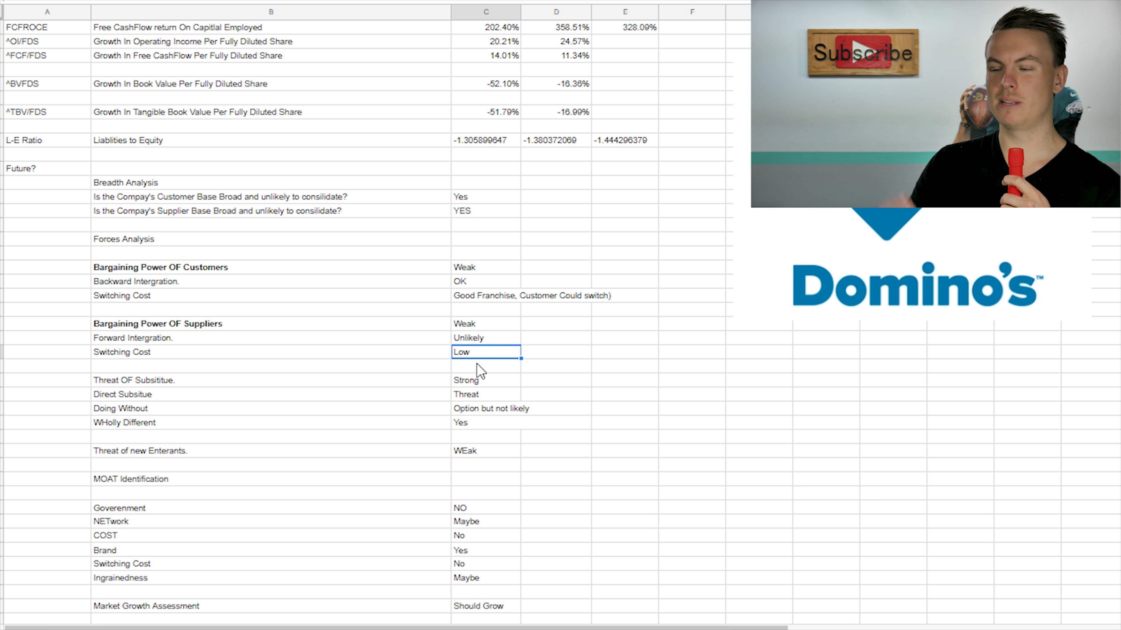
# - Review the threat of substitutes, covering direct substitutes, doing without and wholly different alternatives
pyautogui.click(274, 187)
pyautogui.scroll(-2, 277, 349)
pyautogui.click(277, 352)
pyautogui.press('Down')
pyautogui.press('Right')
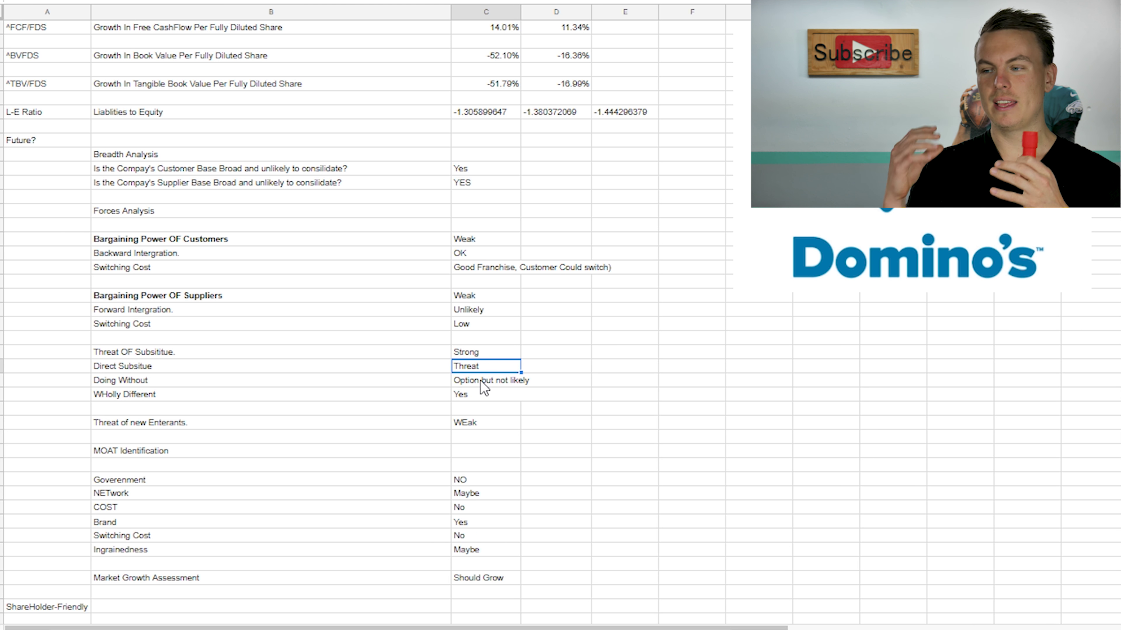
pyautogui.moveTo(482, 384); pyautogui.dragTo(388, 383)
pyautogui.click(480, 383)
pyautogui.click(483, 395)
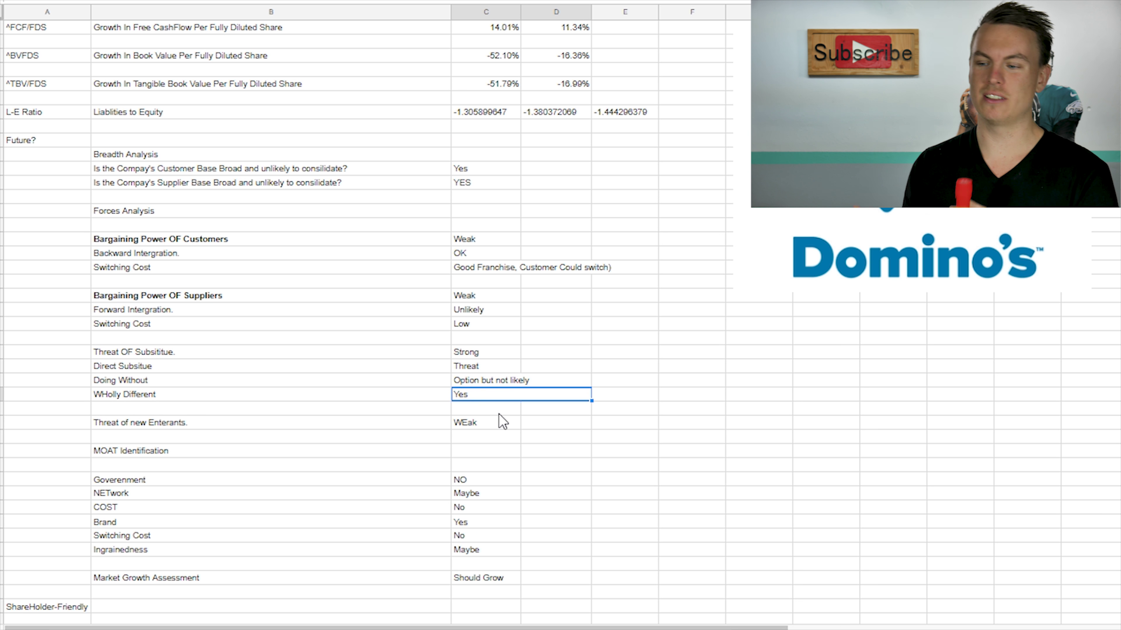
# - Review the threat of new entrants and the moat identification factors, including brand and ingrainedness
pyautogui.click(501, 423)
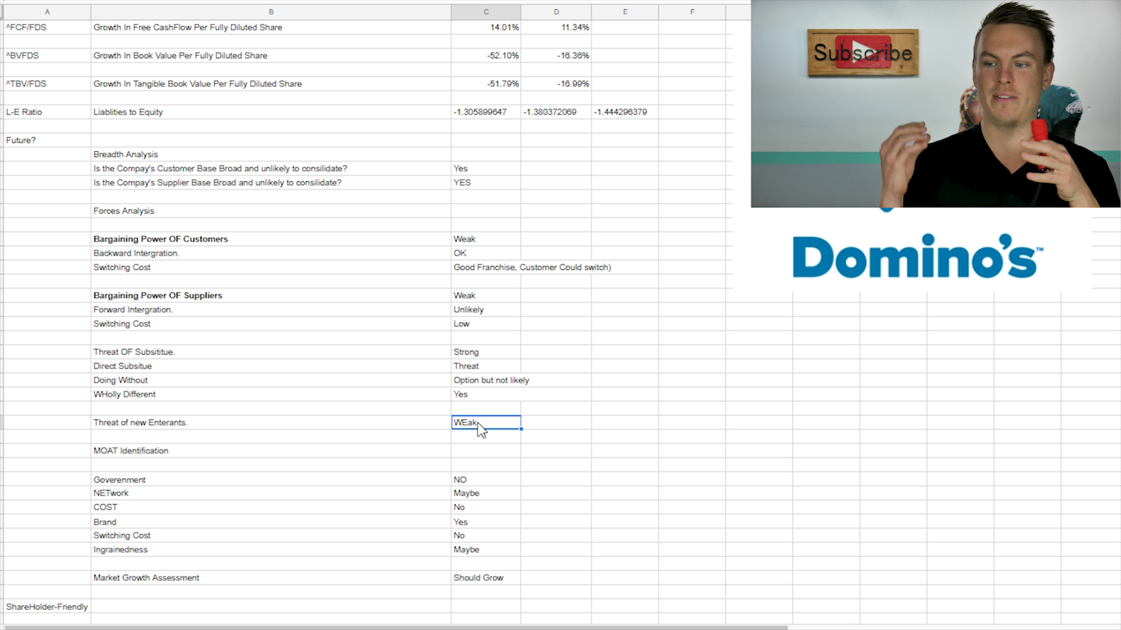
pyautogui.click(481, 451)
pyautogui.press('Left')
pyautogui.scroll(-2, 282, 441)
pyautogui.click(279, 451)
pyautogui.click(407, 494)
pyautogui.click(476, 524)
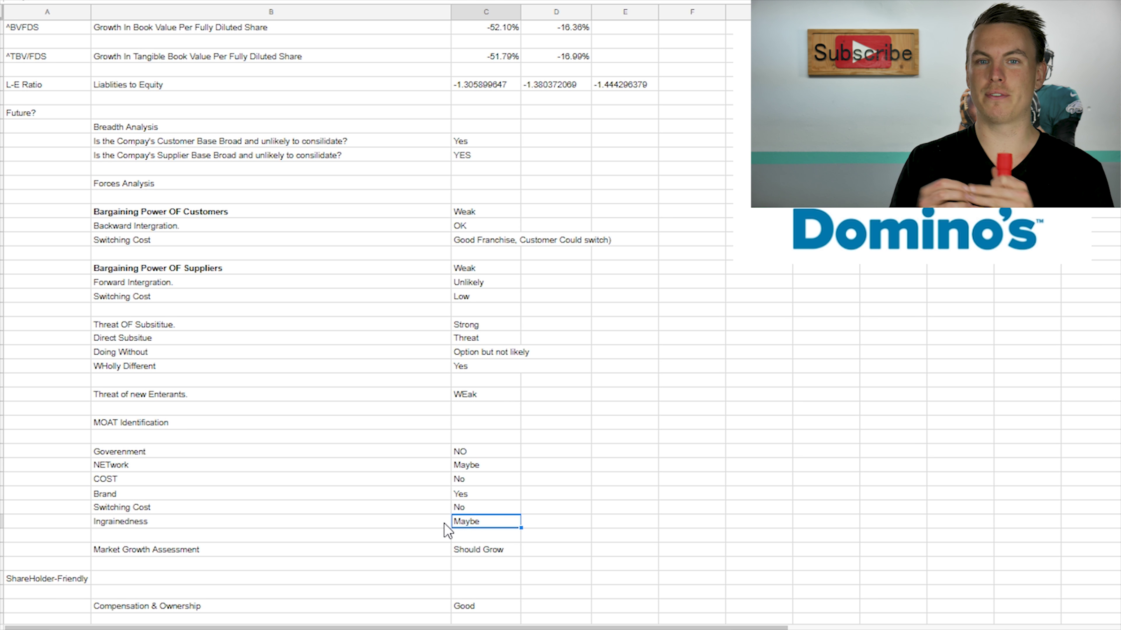
pyautogui.click(477, 497)
# - Review the market growth assessment and the shareholder-friendliness entries, including share repurchases and dividends
pyautogui.scroll(-4, 441, 441)
pyautogui.click(475, 381)
pyautogui.press('Left')
pyautogui.click(475, 381)
pyautogui.scroll(-2, 353, 375)
pyautogui.click(208, 379)
pyautogui.click(483, 425)
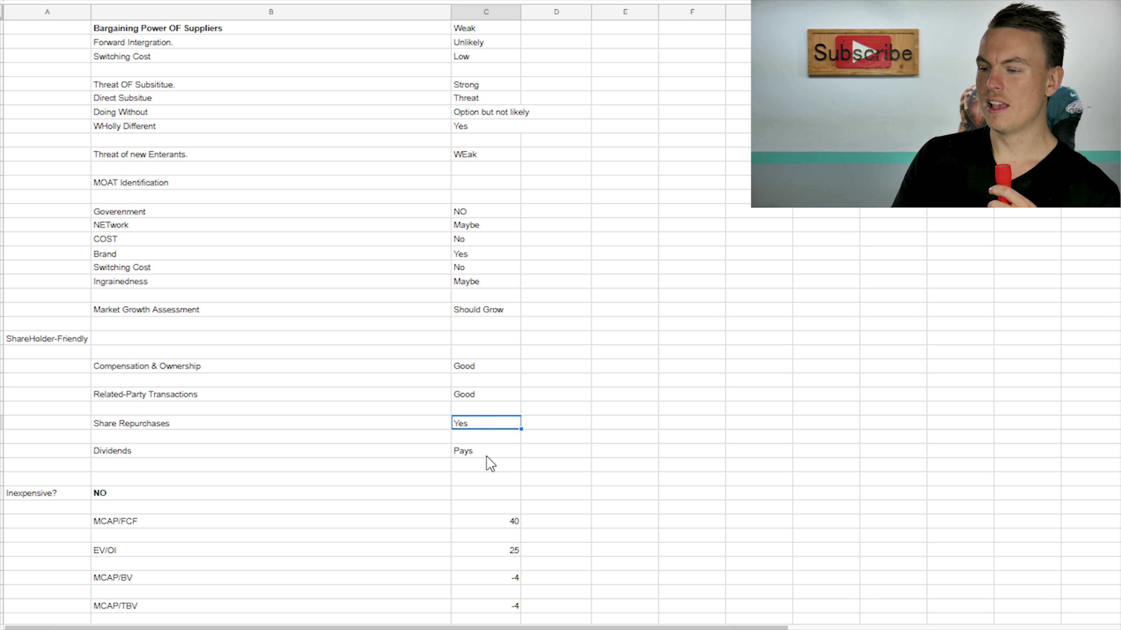
pyautogui.click(486, 452)
# - Examine the valuation ratios in the Inexpensive section: MCAP/FCF, EV/OI and MCAP/BV
pyautogui.scroll(-4, 309, 420)
pyautogui.click(102, 324)
pyautogui.click(508, 353)
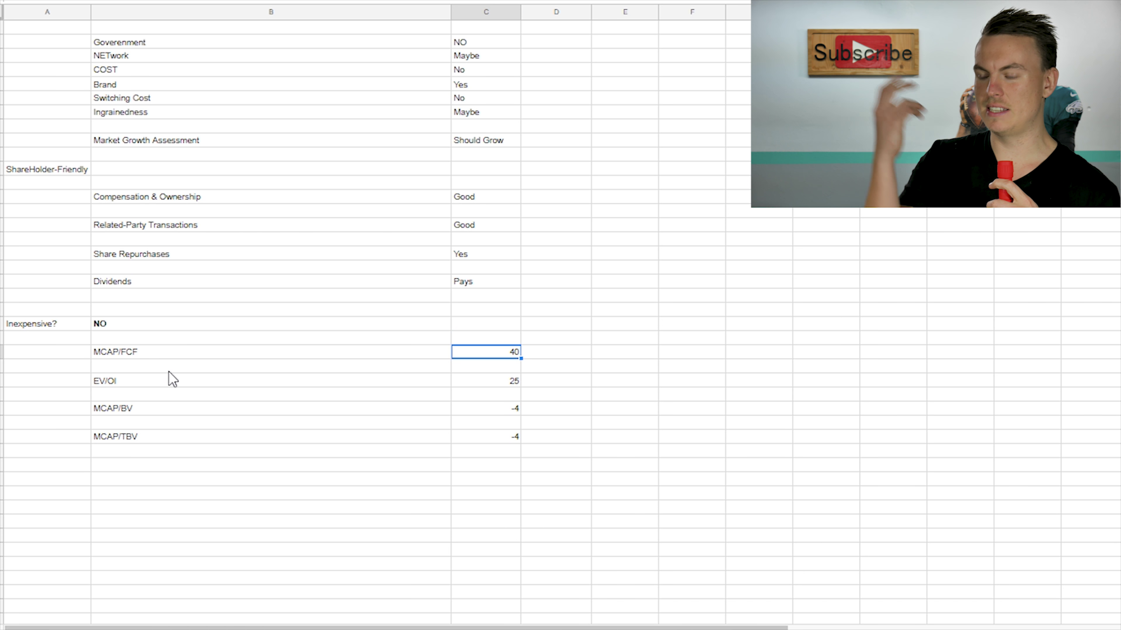
pyautogui.scroll(2, 490, 443)
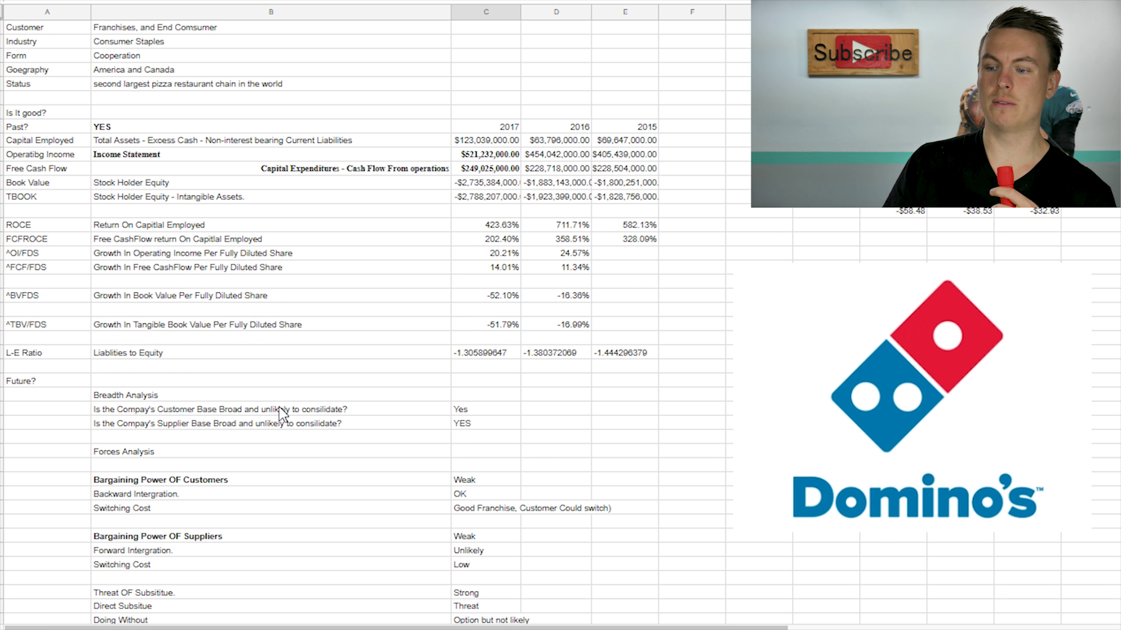
pyautogui.click(155, 326)
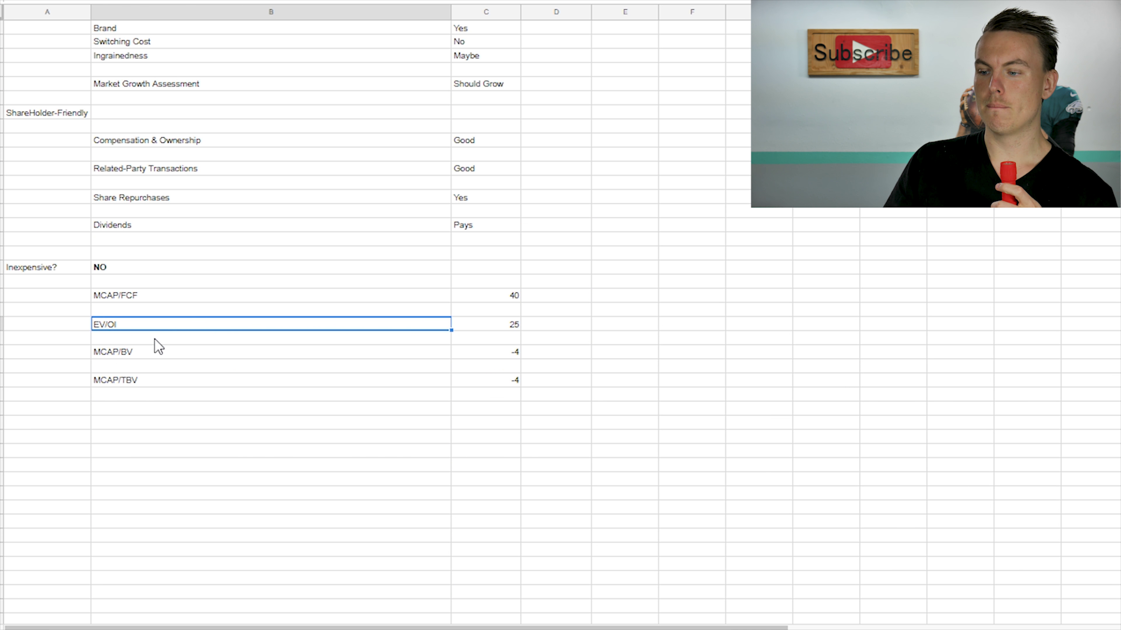
pyautogui.click(485, 326)
pyautogui.click(233, 367)
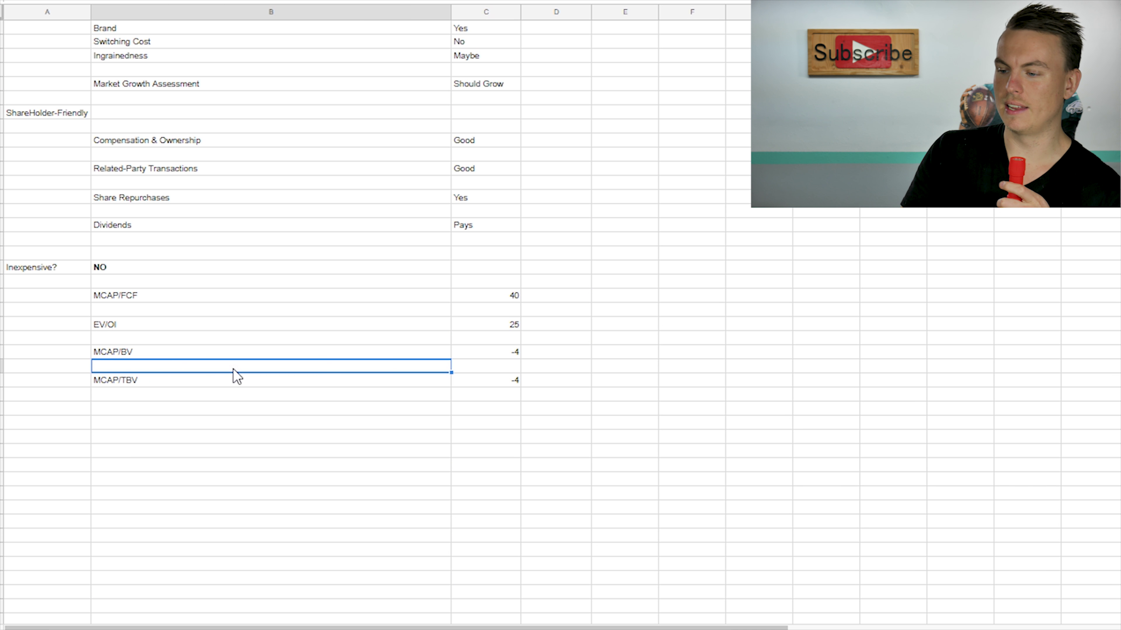
pyautogui.click(486, 354)
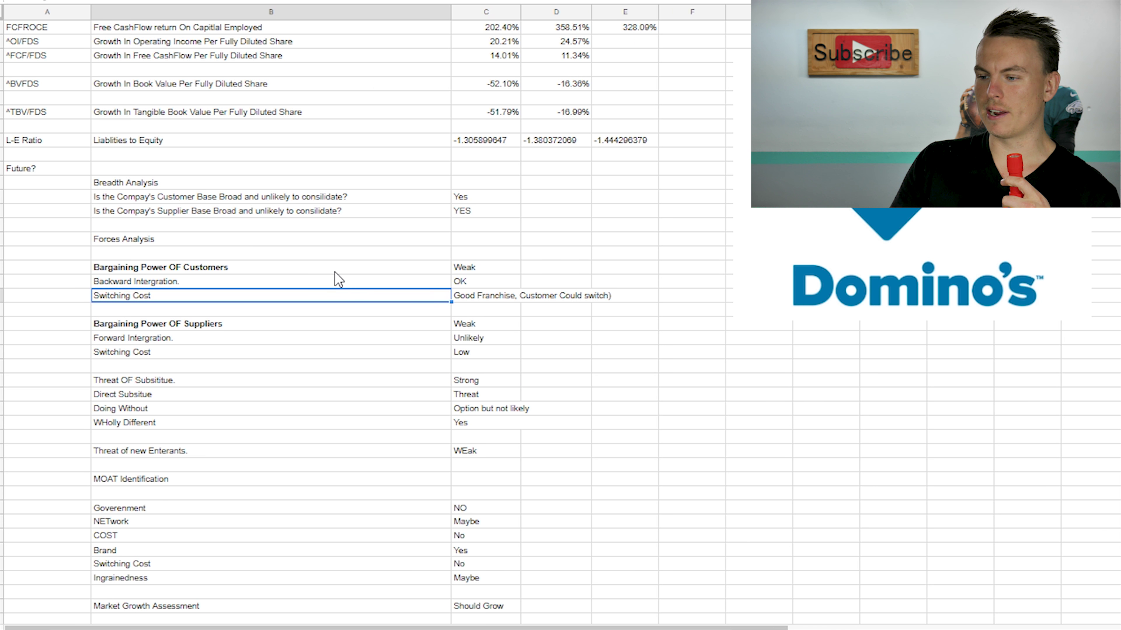
# - Return to the forces analysis and inspect the customers' bargaining power rating, backward integration and switching cost
pyautogui.click(338, 268)
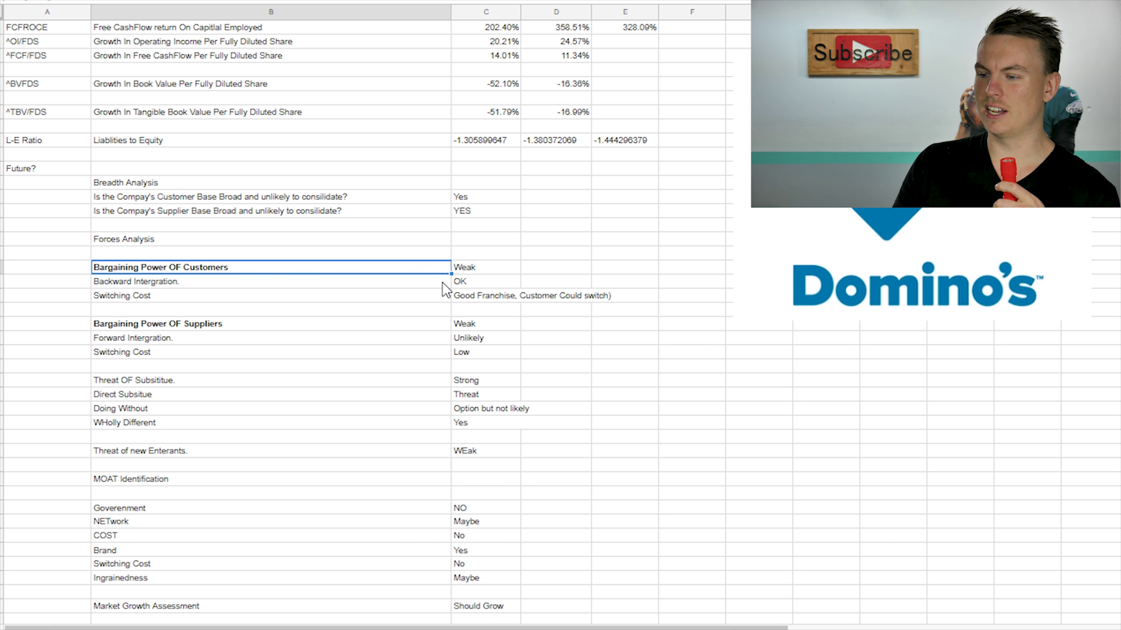
pyautogui.click(467, 283)
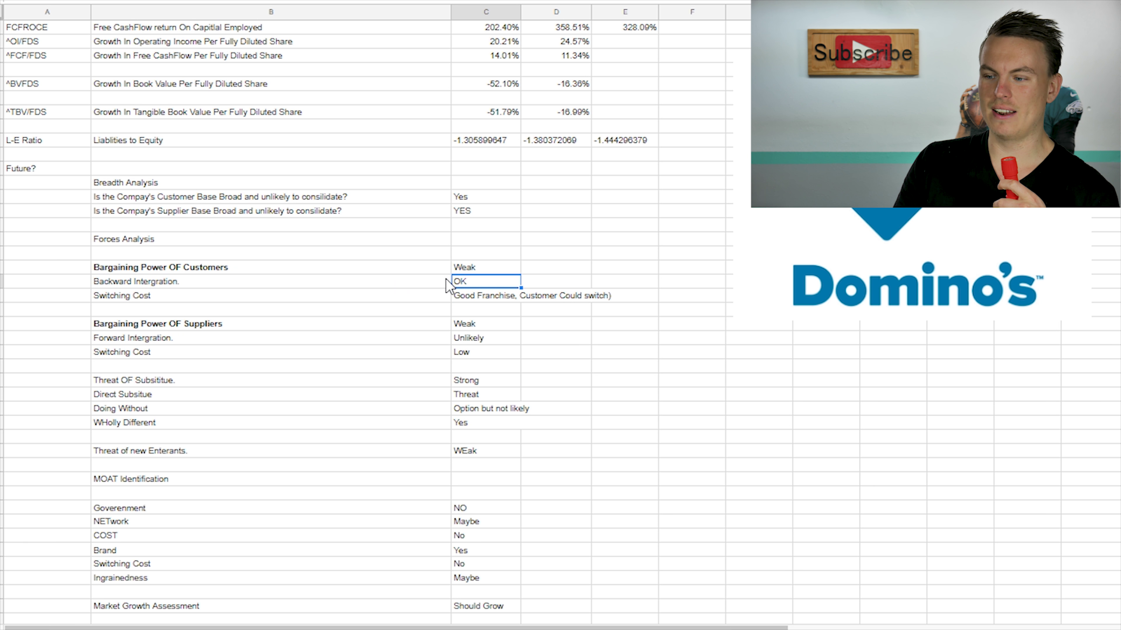
pyautogui.click(469, 269)
pyautogui.click(473, 285)
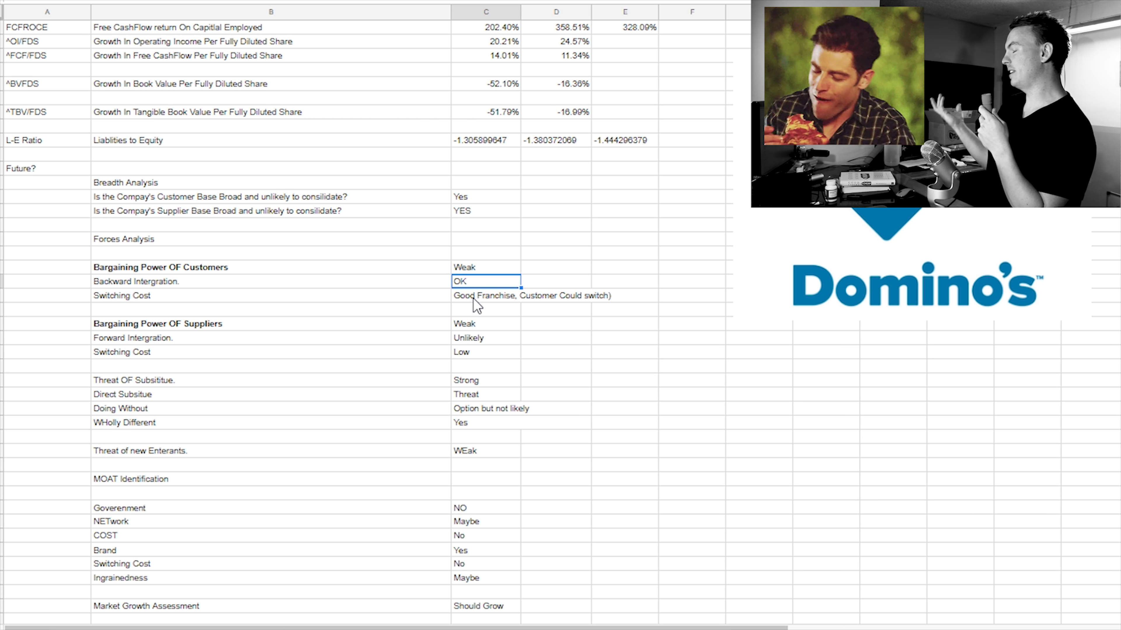
pyautogui.click(473, 300)
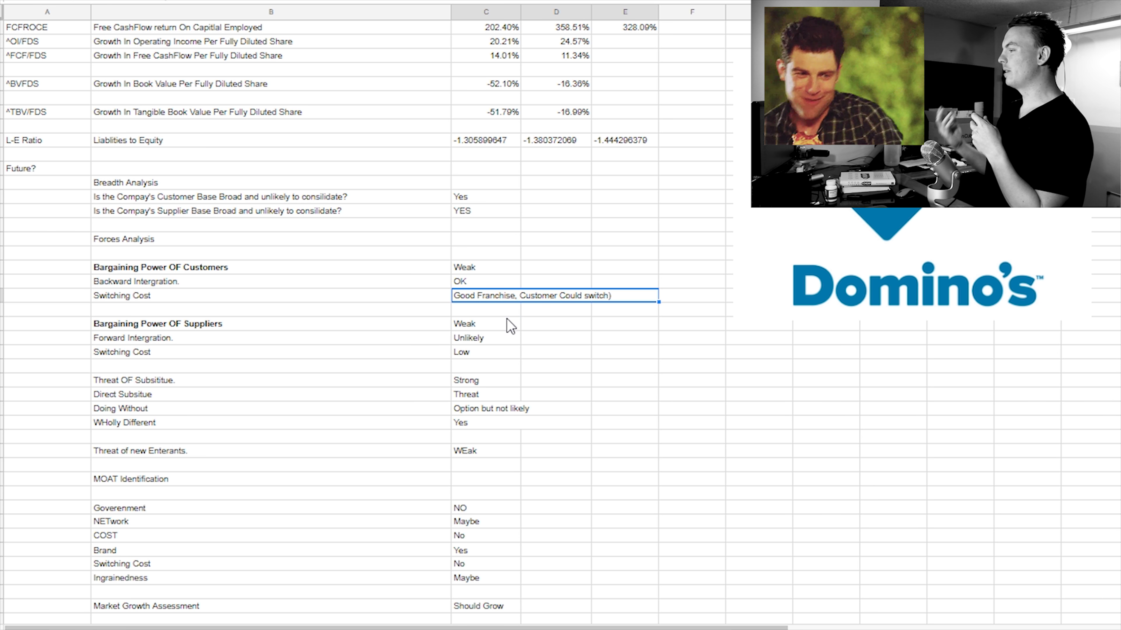
# - Inspect the forward integration and switching cost ratings for suppliers
pyautogui.click(508, 321)
pyautogui.click(487, 340)
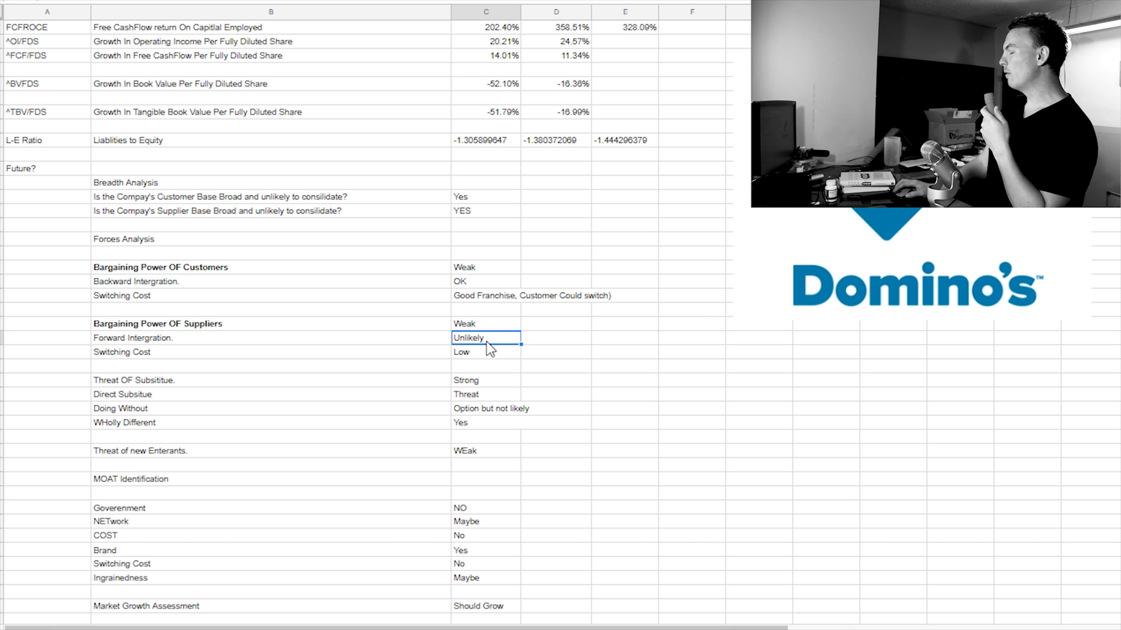
pyautogui.click(485, 353)
# - Inspect the substitute threat entries for direct substitutes, doing without and wholly different products
pyautogui.click(272, 186)
pyautogui.scroll(-1, 316, 336)
pyautogui.click(308, 352)
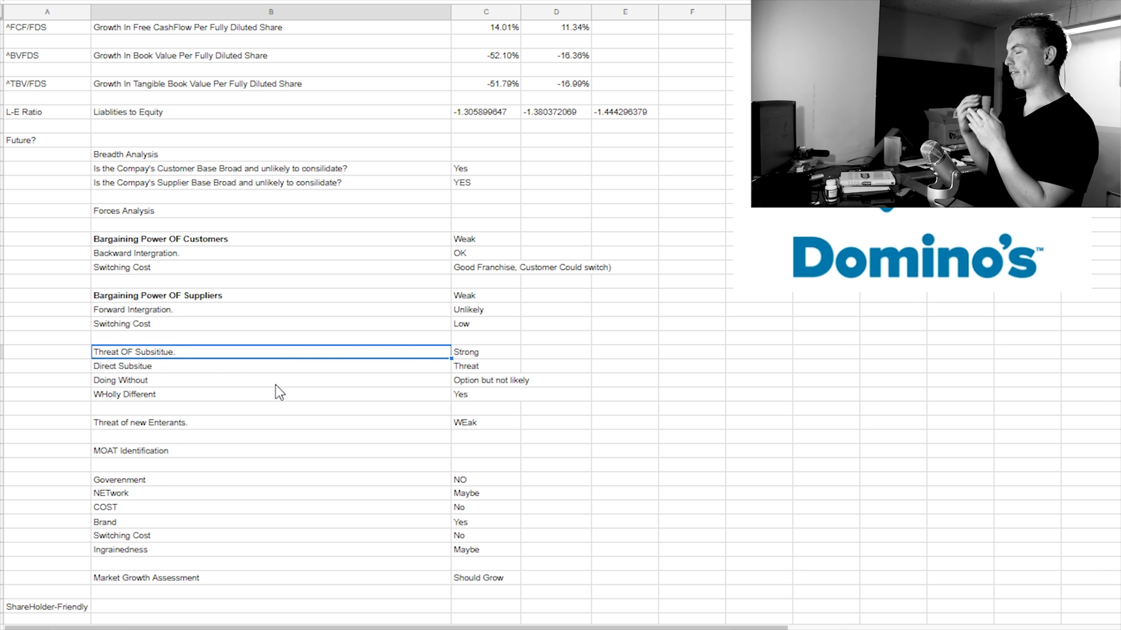
pyautogui.click(479, 368)
pyautogui.click(481, 382)
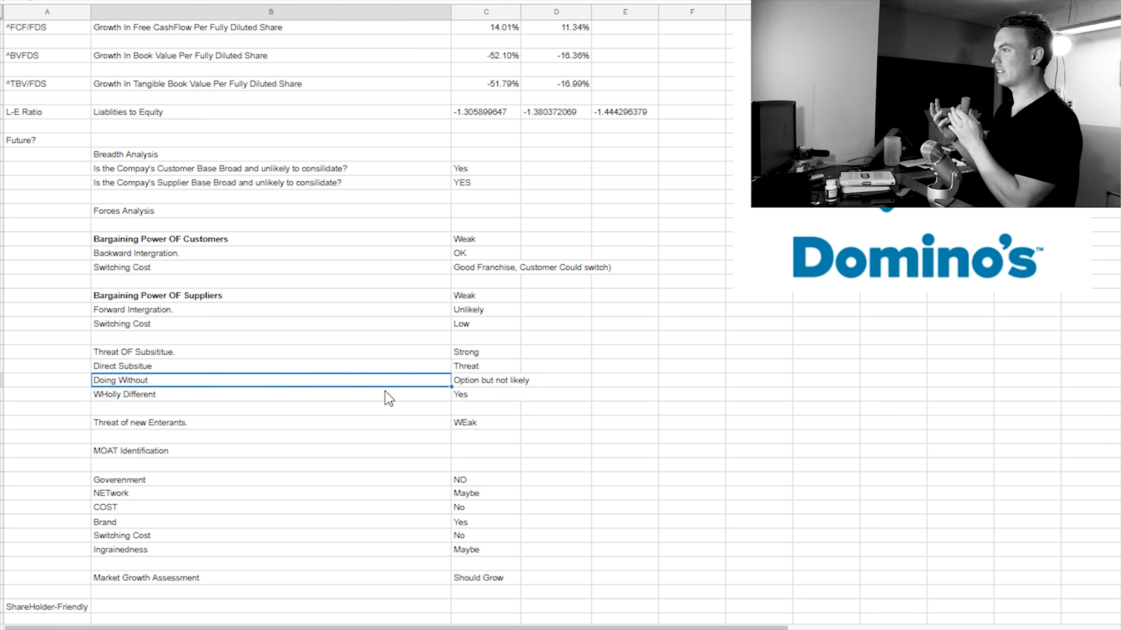
pyautogui.click(481, 397)
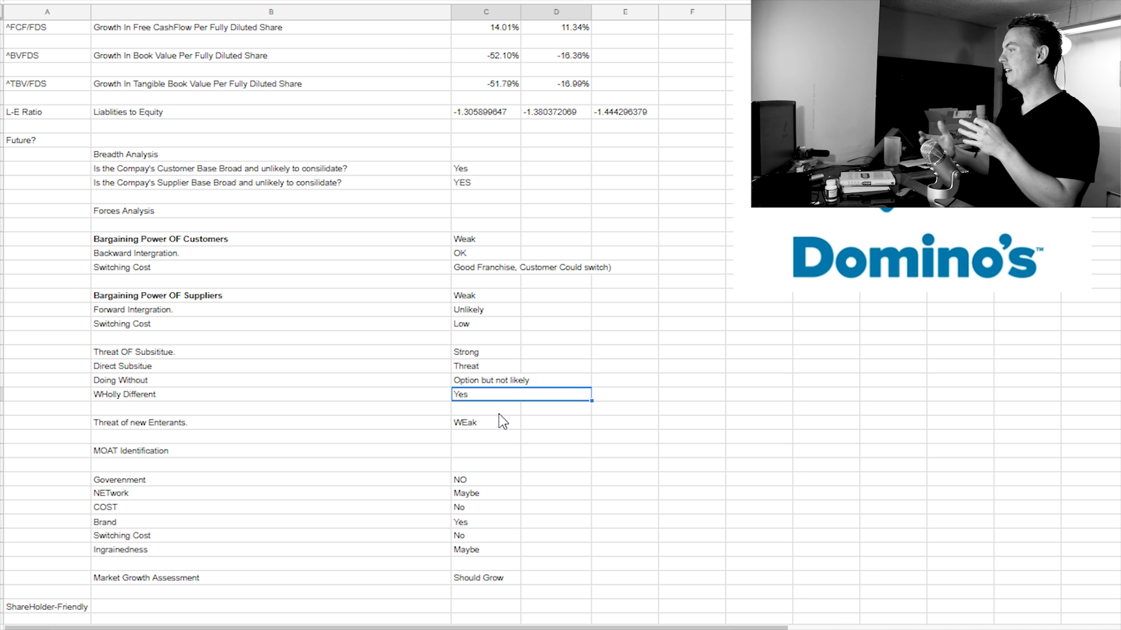
# - Check the threat of new entrants rating and the government entry under moat identification
pyautogui.click(502, 421)
pyautogui.click(483, 450)
pyautogui.scroll(-1, 481, 446)
pyautogui.click(281, 452)
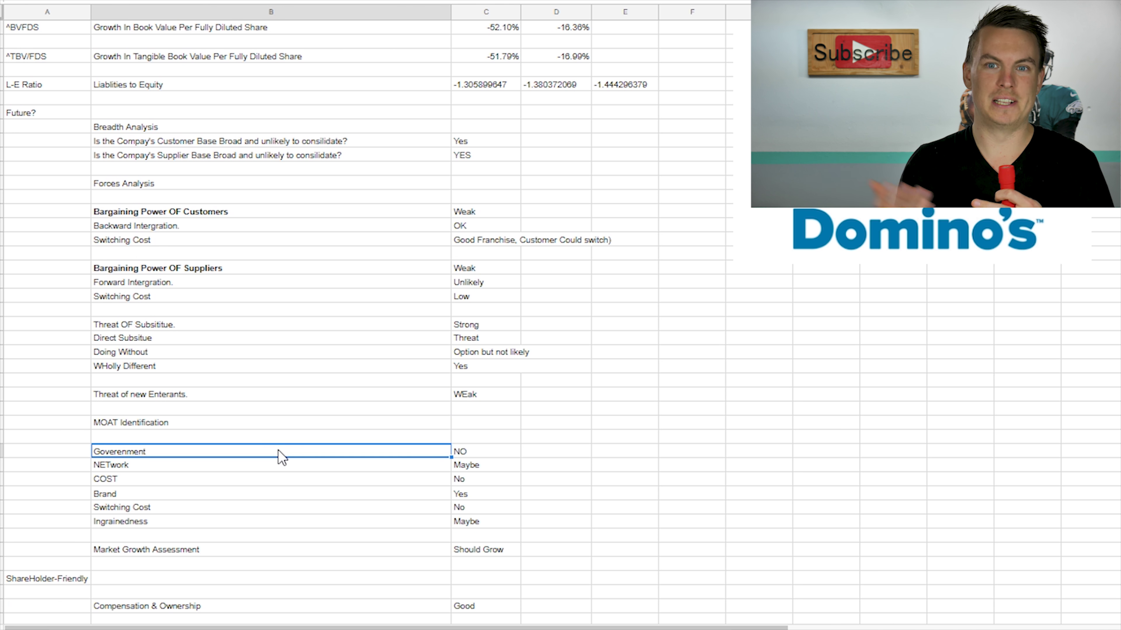
# - Examine the cost, brand and ingrainedness moat factors and the market growth assessment
pyautogui.click(400, 495)
pyautogui.click(459, 479)
pyautogui.click(457, 521)
pyautogui.click(459, 494)
pyautogui.scroll(-4, 442, 442)
pyautogui.click(439, 381)
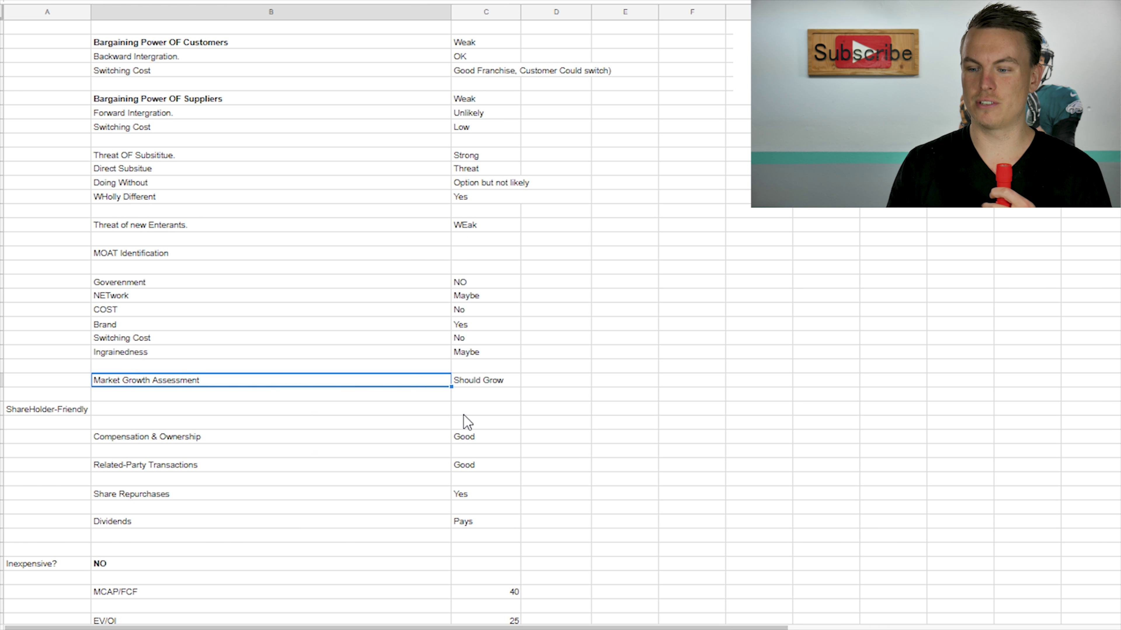
# - Revisit the customers' switching cost and the suppliers' bargaining power, forward integration and switching cost ratings
pyautogui.scroll(5, 463, 416)
pyautogui.click(485, 295)
pyautogui.click(463, 324)
pyautogui.click(239, 337)
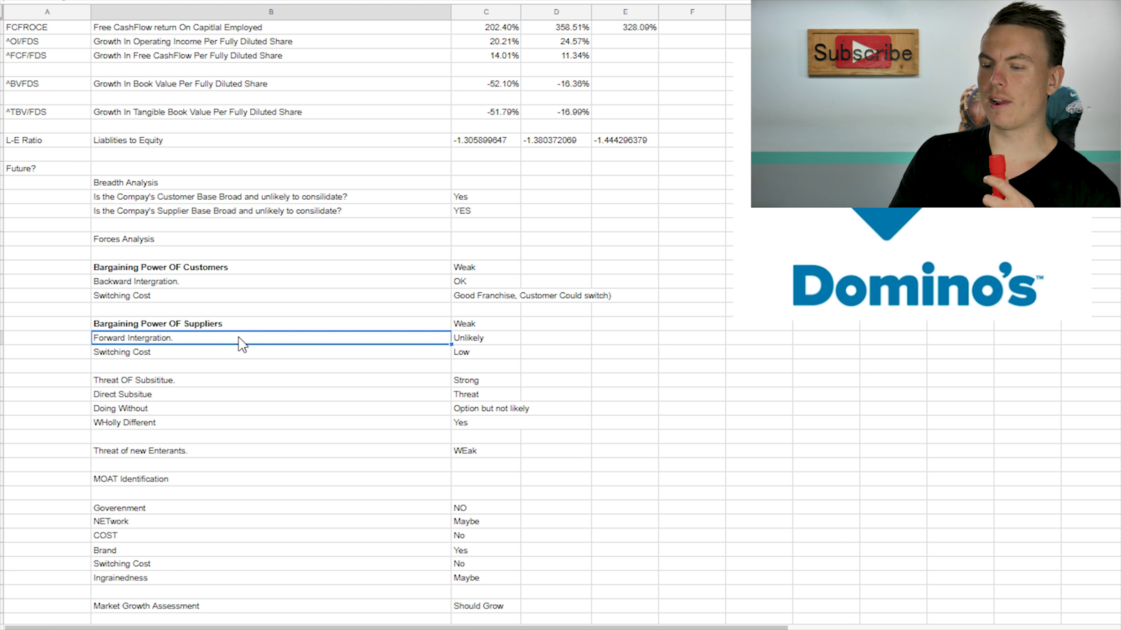
pyautogui.click(246, 324)
pyautogui.click(263, 341)
pyautogui.click(483, 326)
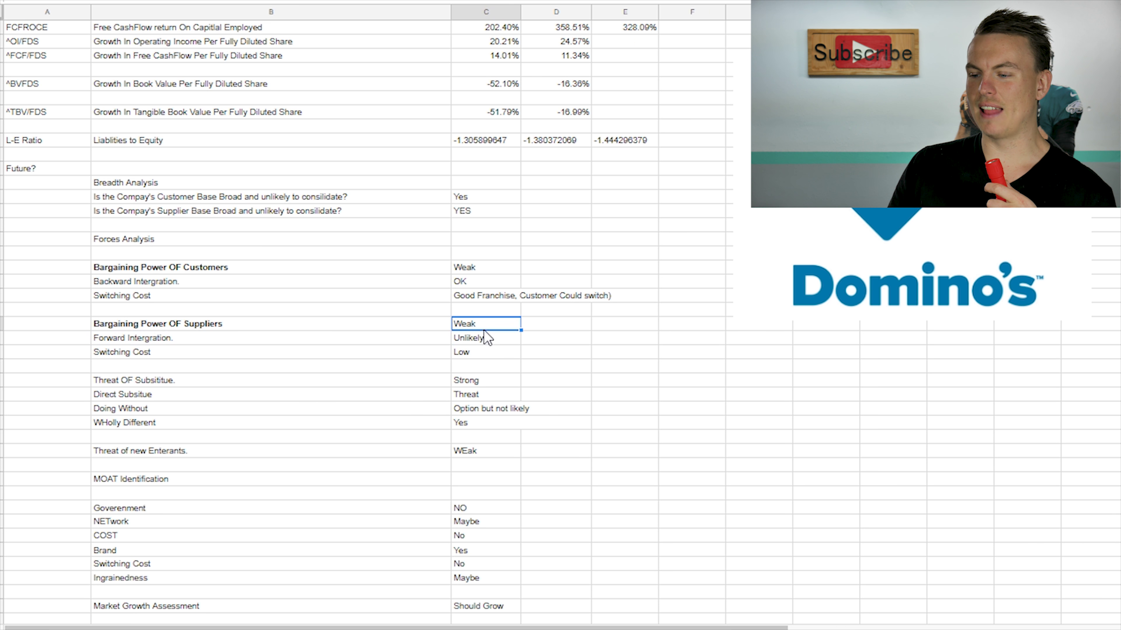
pyautogui.click(484, 338)
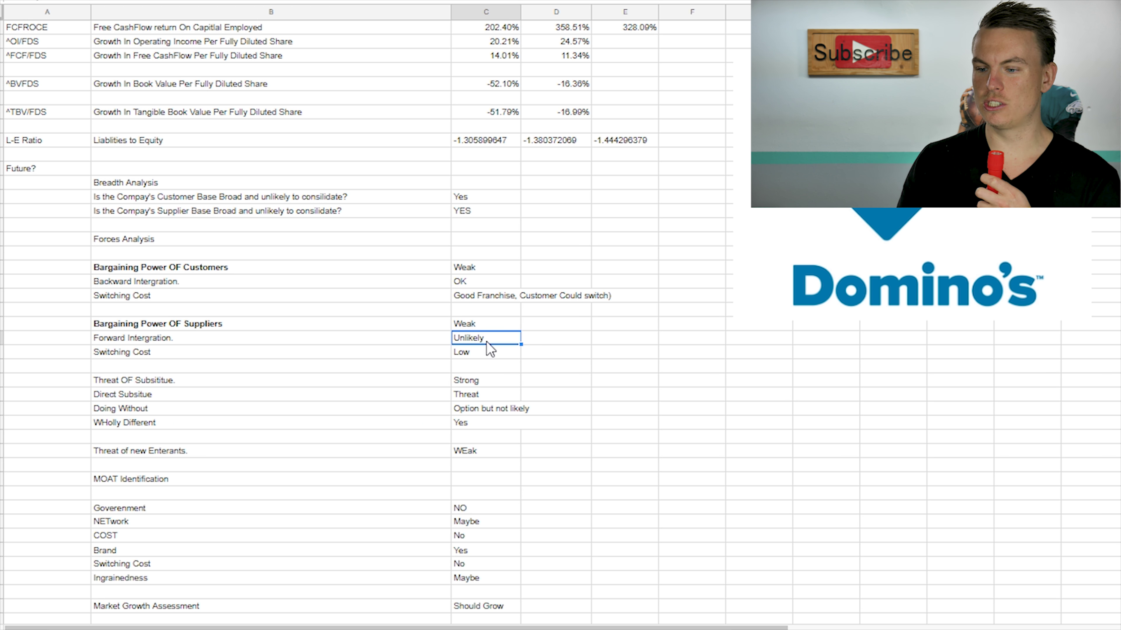
pyautogui.click(477, 355)
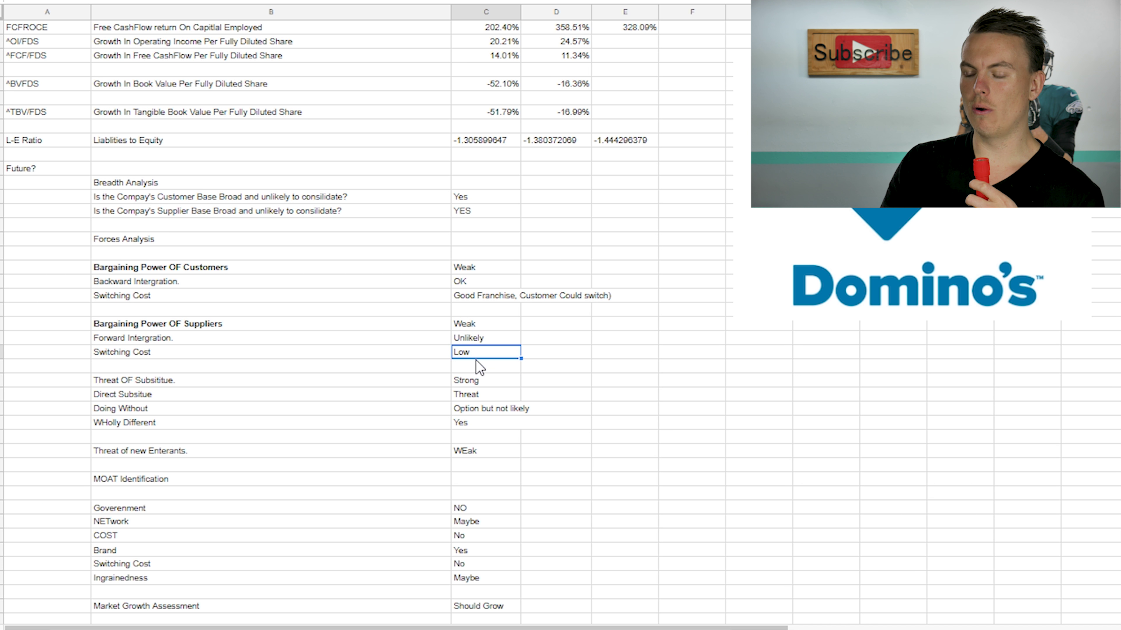
# - Examine the overall threat of substitutes rating with its direct substitute and doing without entries
pyautogui.click(475, 382)
pyautogui.click(359, 394)
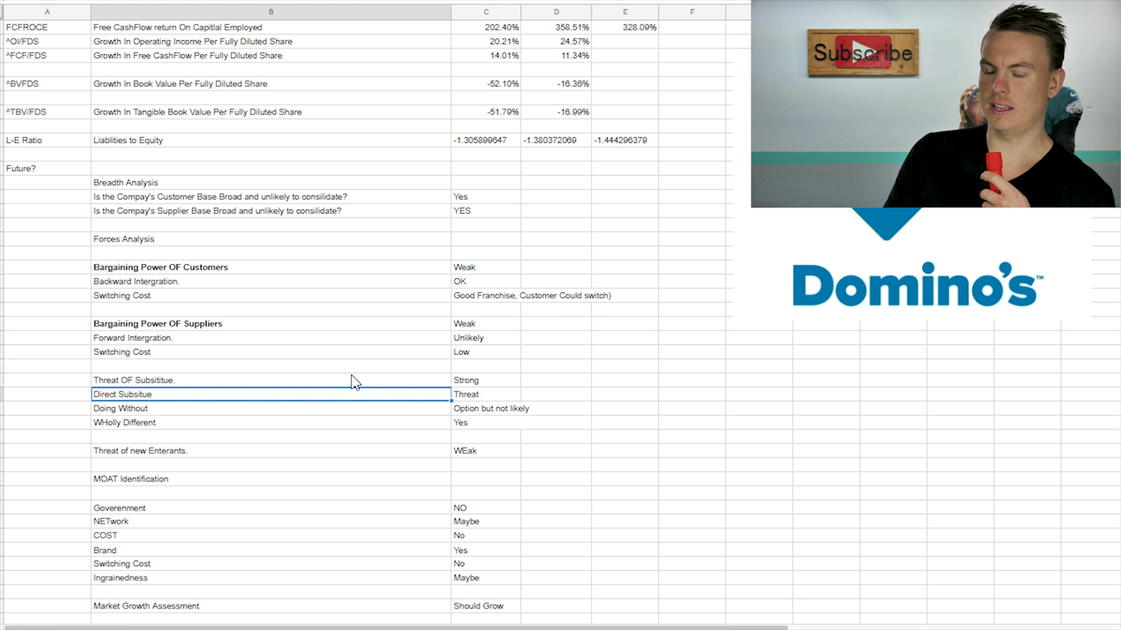
pyautogui.click(275, 183)
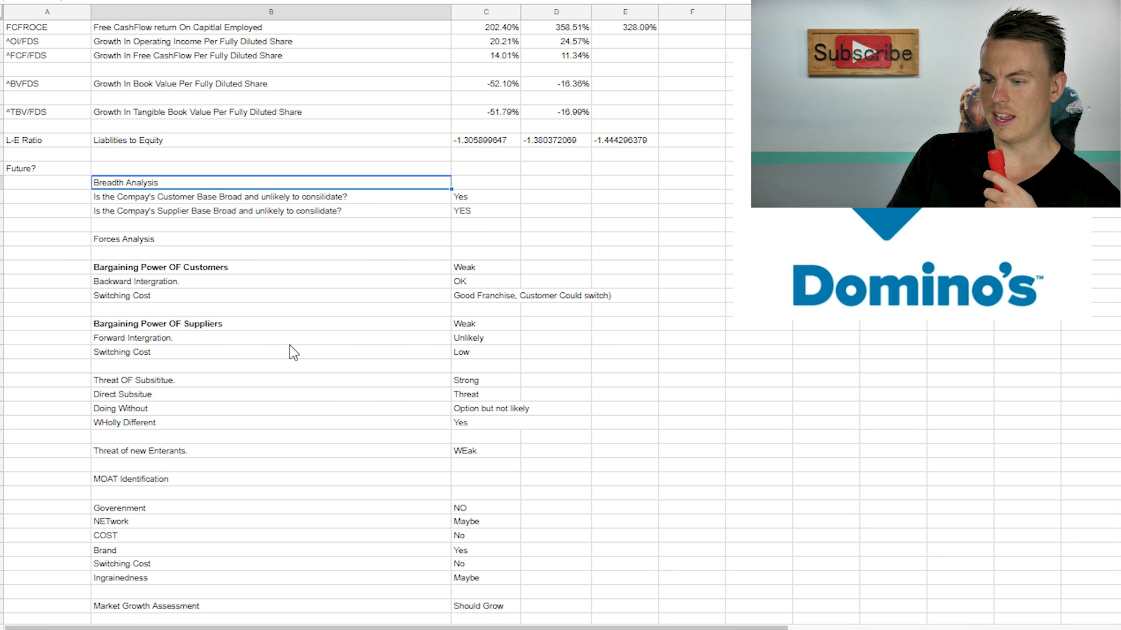
pyautogui.click(264, 380)
pyautogui.scroll(-1, 230, 388)
pyautogui.click(319, 367)
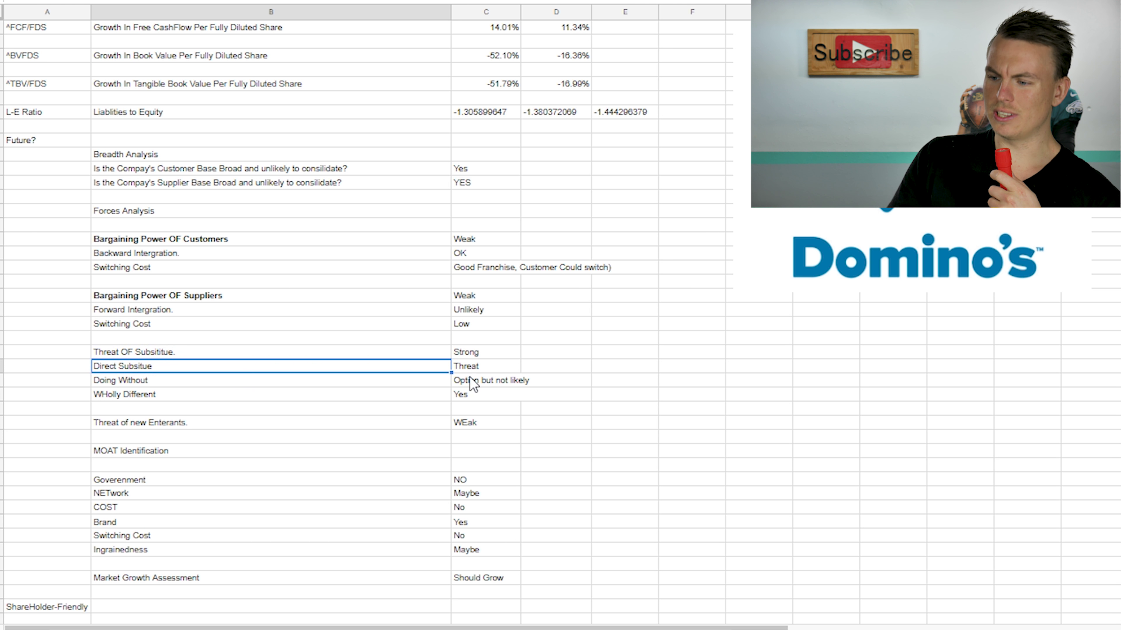
pyautogui.click(487, 367)
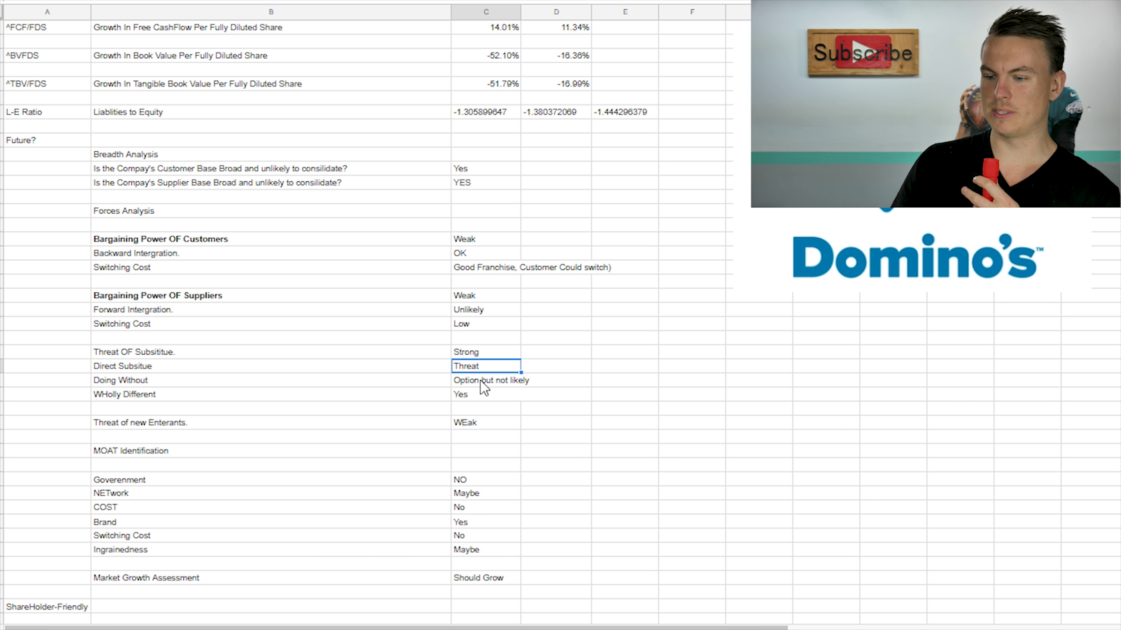
pyautogui.click(480, 380)
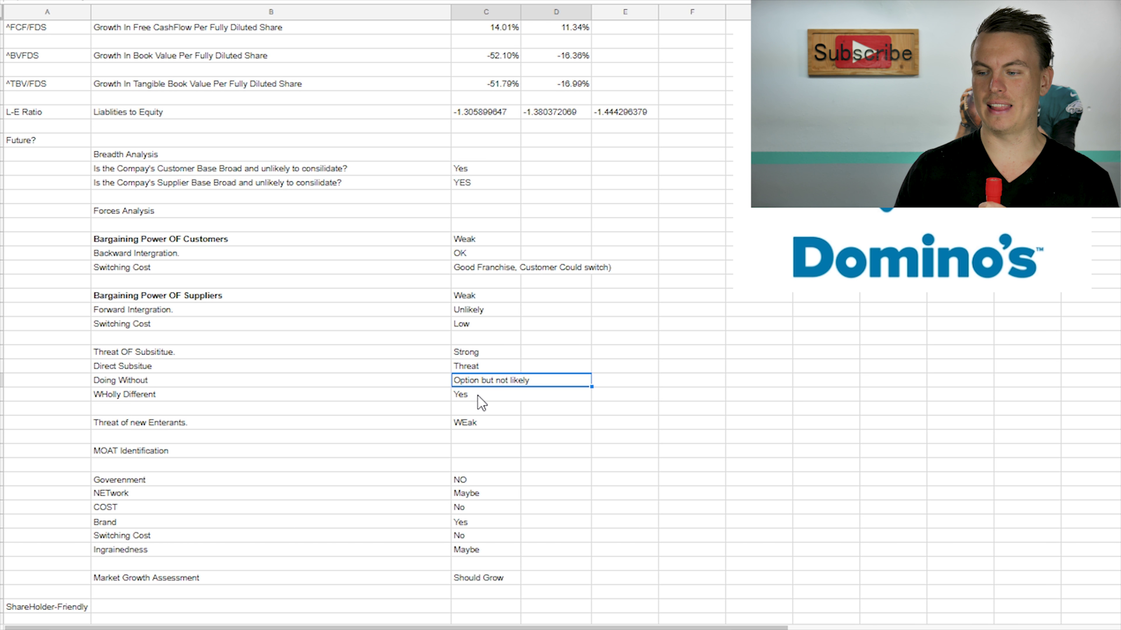
# - Check the wholly different substitute entry and the threat of new entrants rating, down to the moat identification heading
pyautogui.click(478, 396)
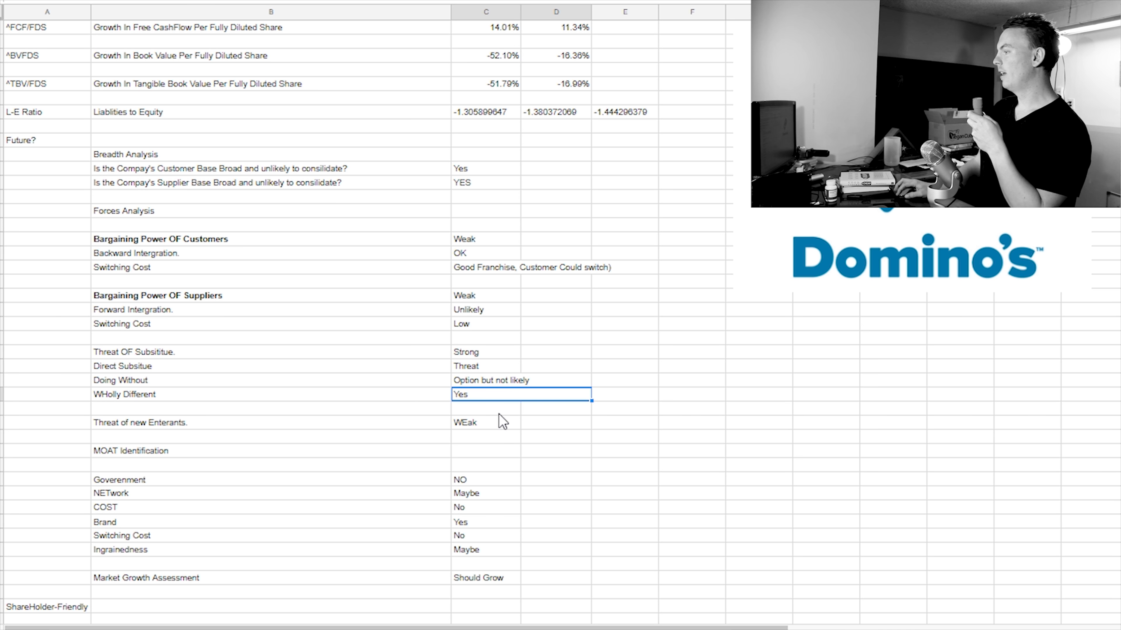
pyautogui.click(499, 423)
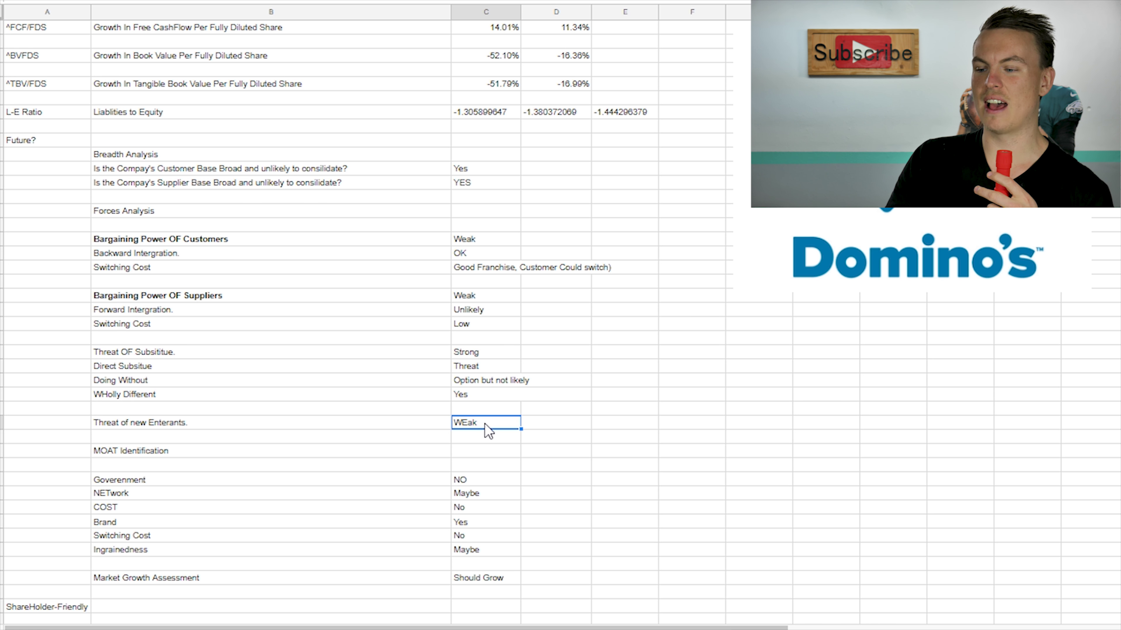
pyautogui.click(486, 451)
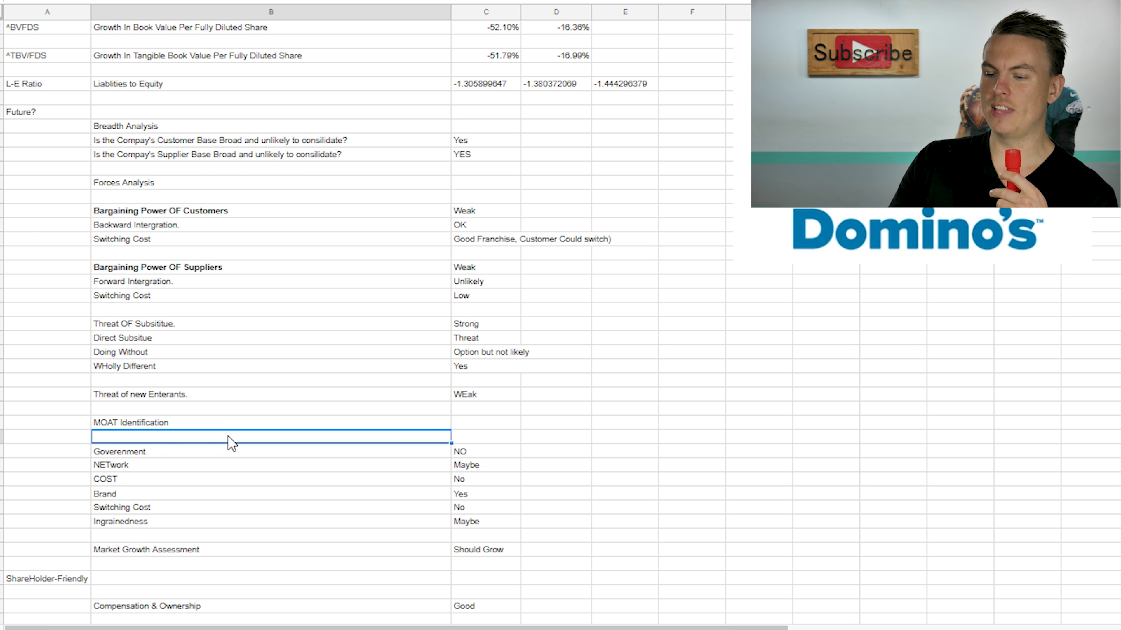
pyautogui.click(229, 451)
pyautogui.scroll(-1, 227, 436)
pyautogui.press('Delete')
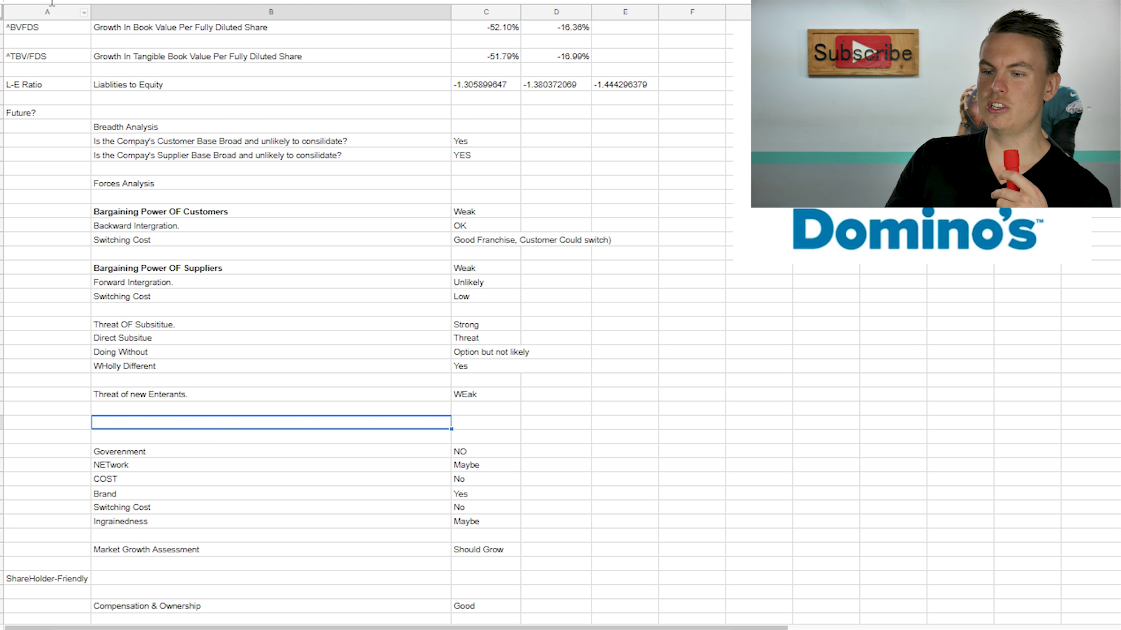
pyautogui.hotkey('ctrl', 'z')
# - Examine the government, brand, cost and ingrainedness factors under moat identification, returning to the brand rating
pyautogui.click(277, 451)
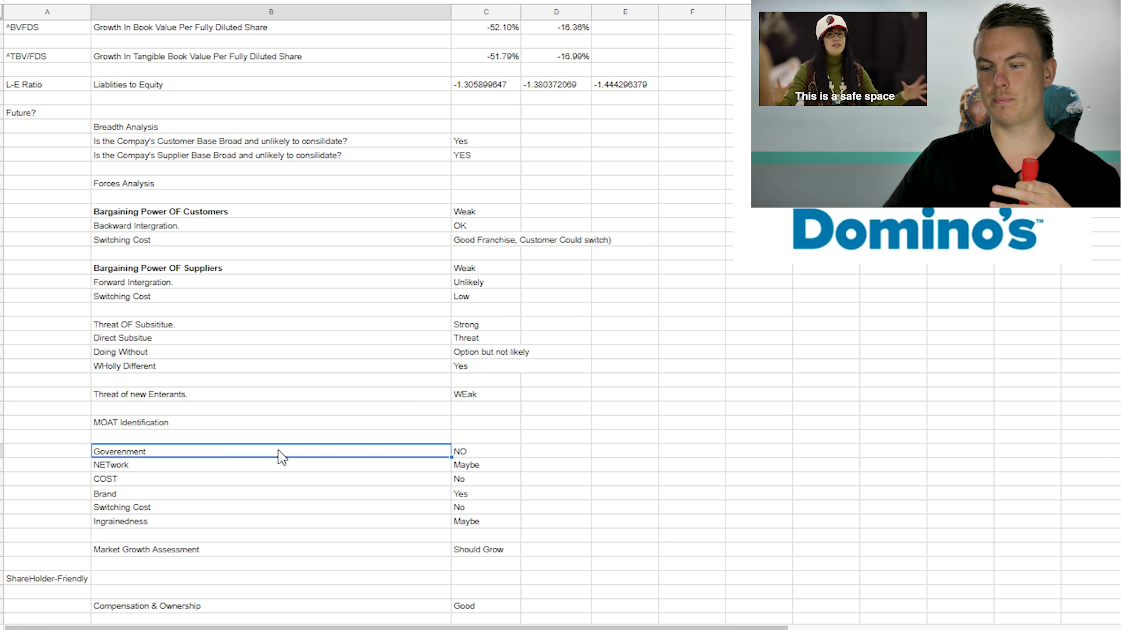
pyautogui.click(325, 495)
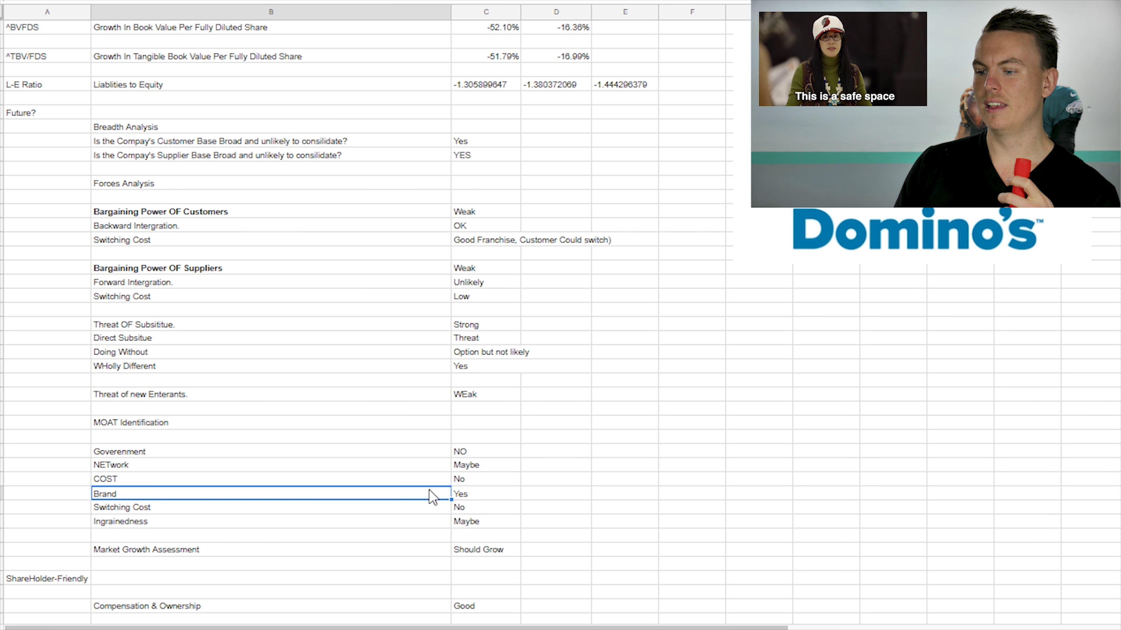
pyautogui.click(488, 483)
pyautogui.click(470, 525)
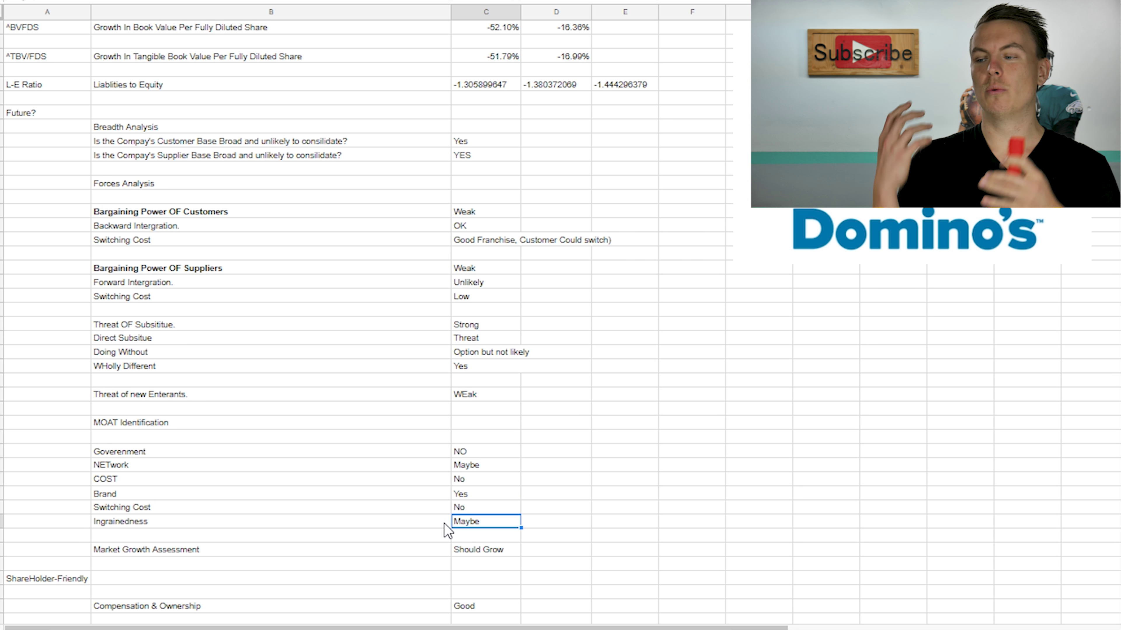
pyautogui.click(476, 499)
# - Check the market growth assessment entry below the moat factors
pyautogui.scroll(-1, 438, 455)
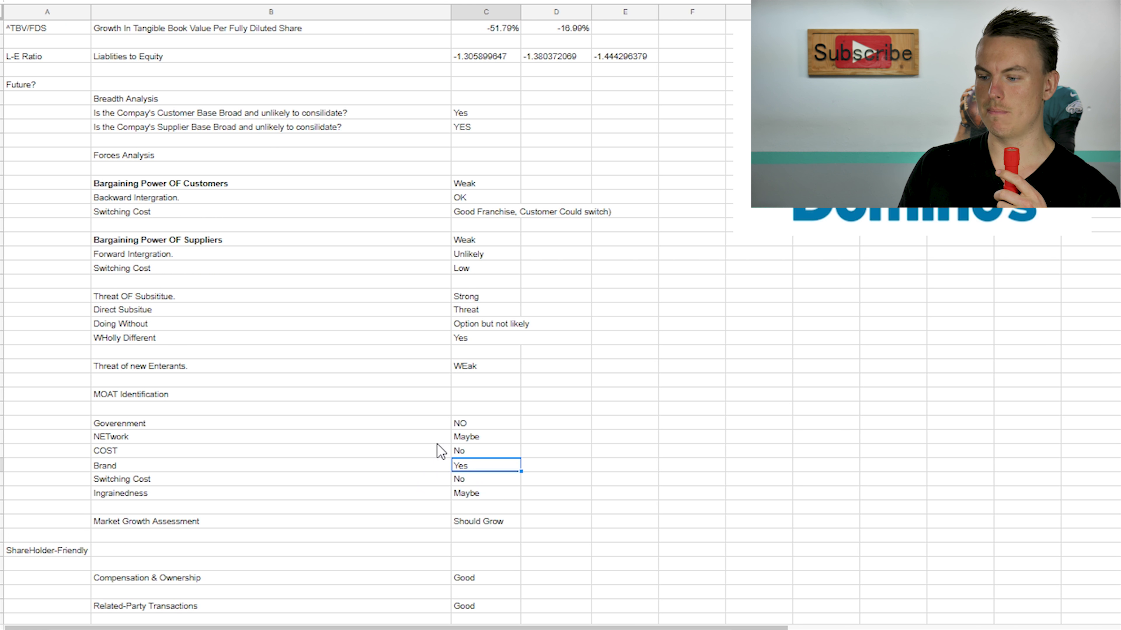
pyautogui.press('Down')
pyautogui.press('Down')
pyautogui.press('Down')
pyautogui.press('Down')
pyautogui.scroll(-3, 387, 444)
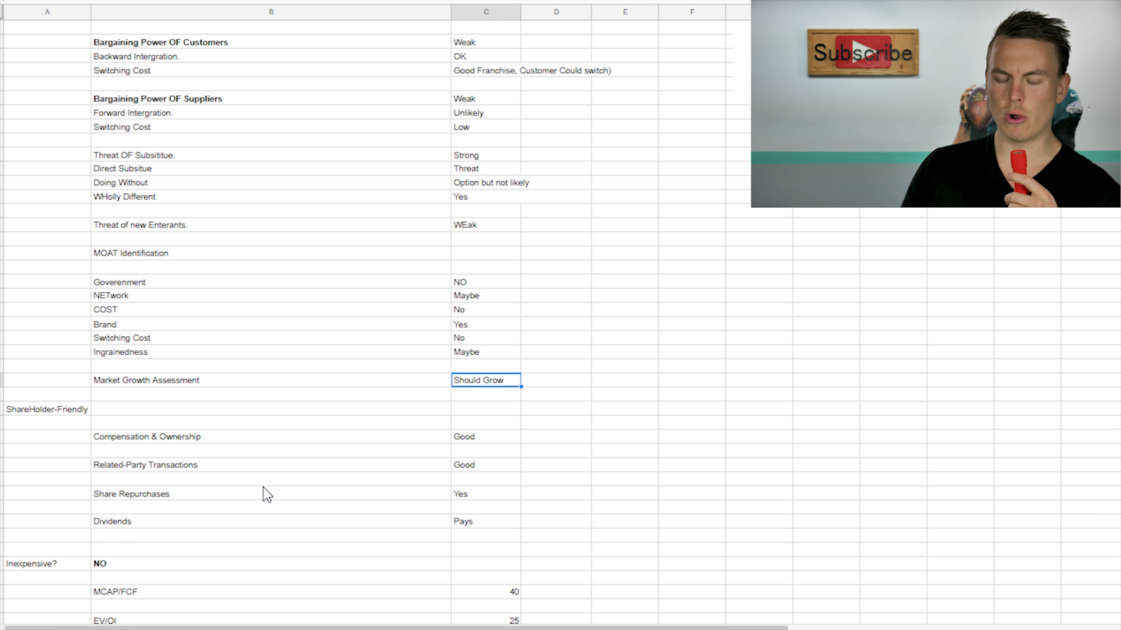
# - Review the shareholder-friendliness ratings for compensation and ownership, related-party transactions, share repurchases and dividends
pyautogui.scroll(-2, 265, 342)
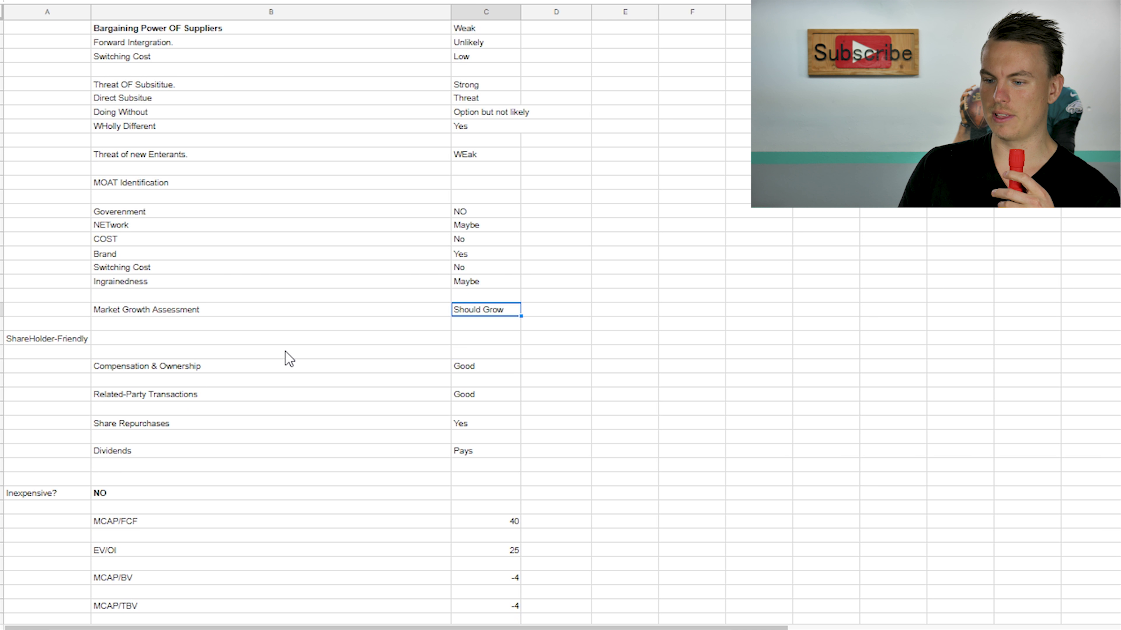
pyautogui.click(234, 380)
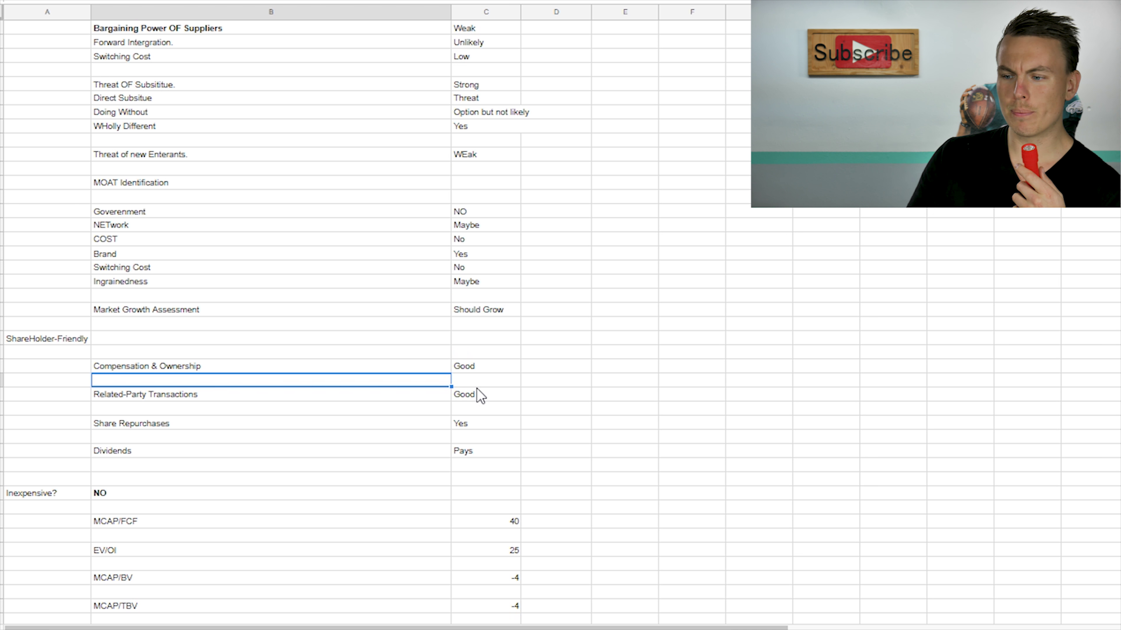
pyautogui.click(472, 367)
pyautogui.click(475, 422)
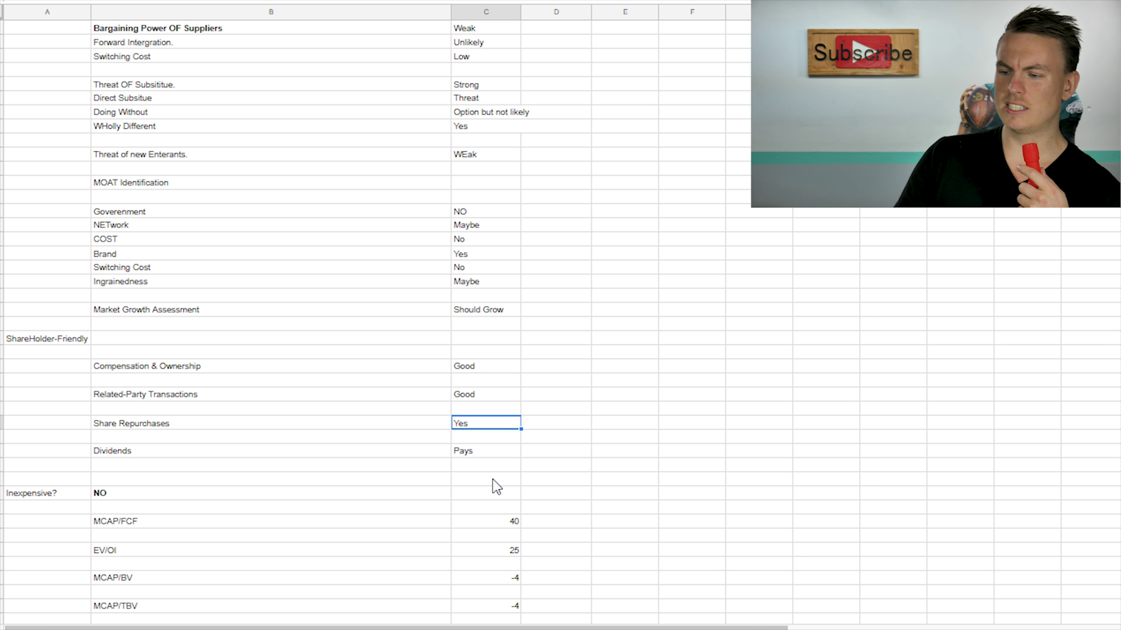
pyautogui.click(491, 457)
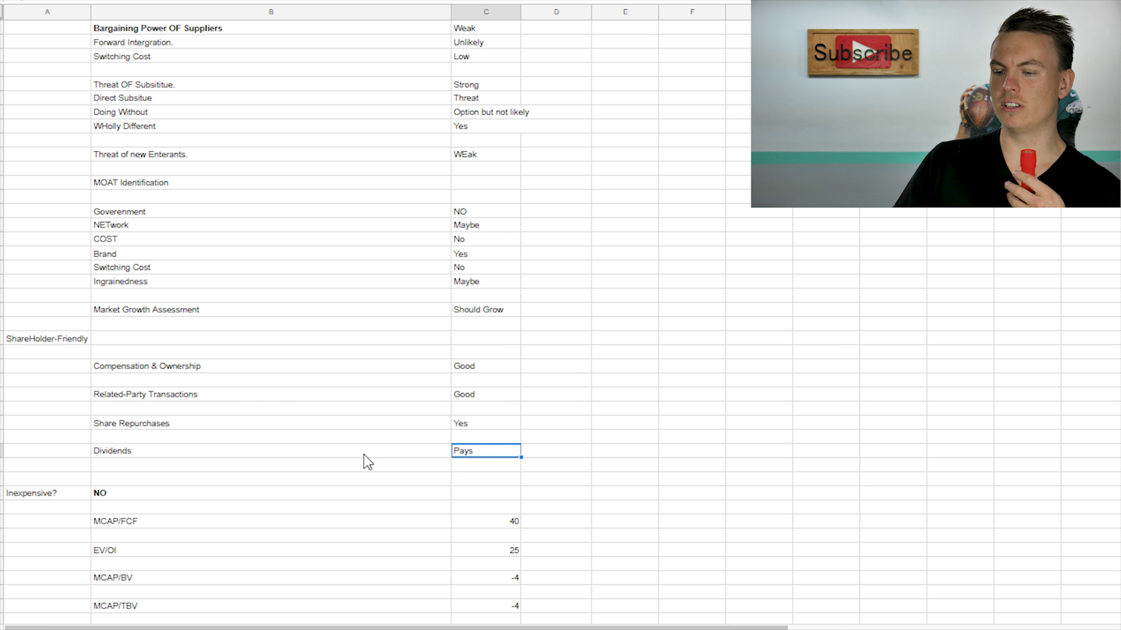
# - Check the verdict on whether the stock is inexpensive
pyautogui.scroll(-1, 358, 467)
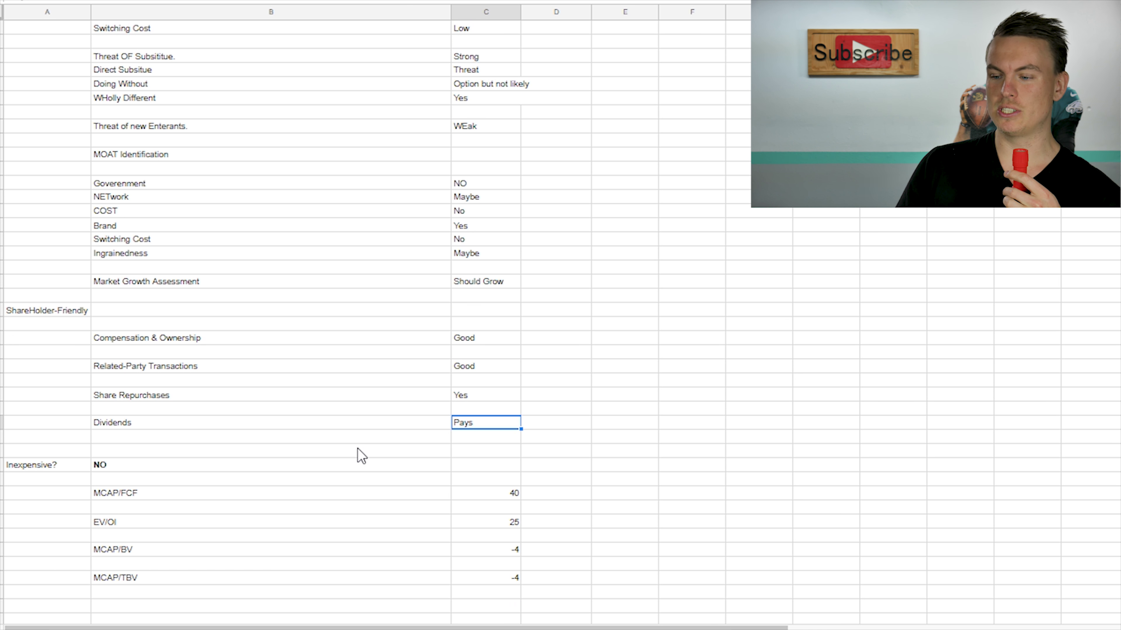
pyautogui.scroll(-5, 362, 373)
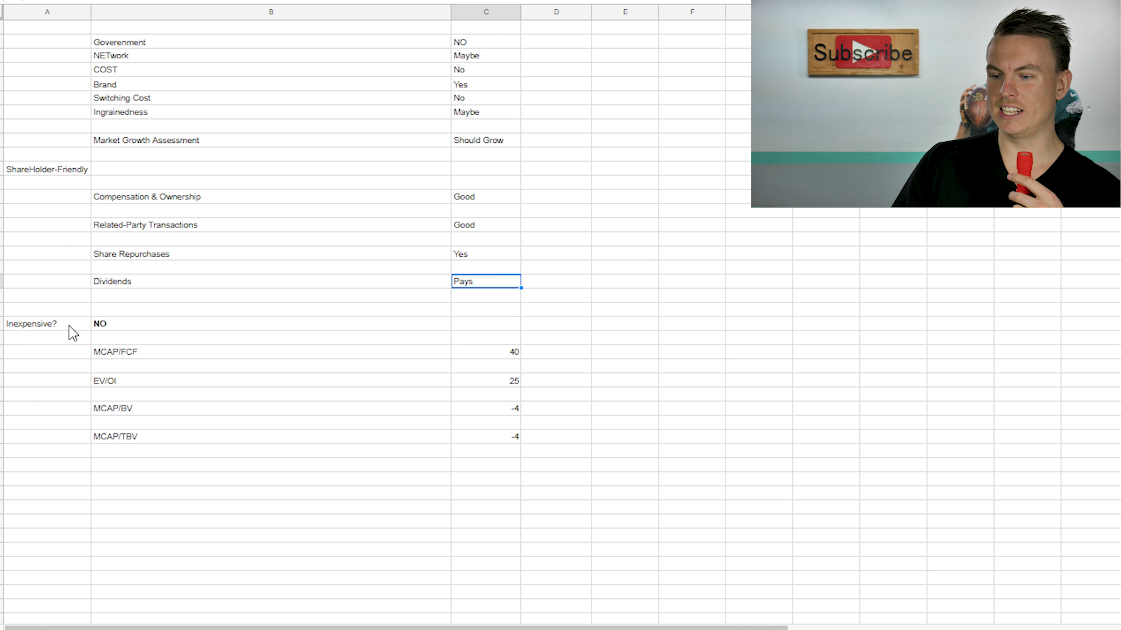
pyautogui.click(140, 325)
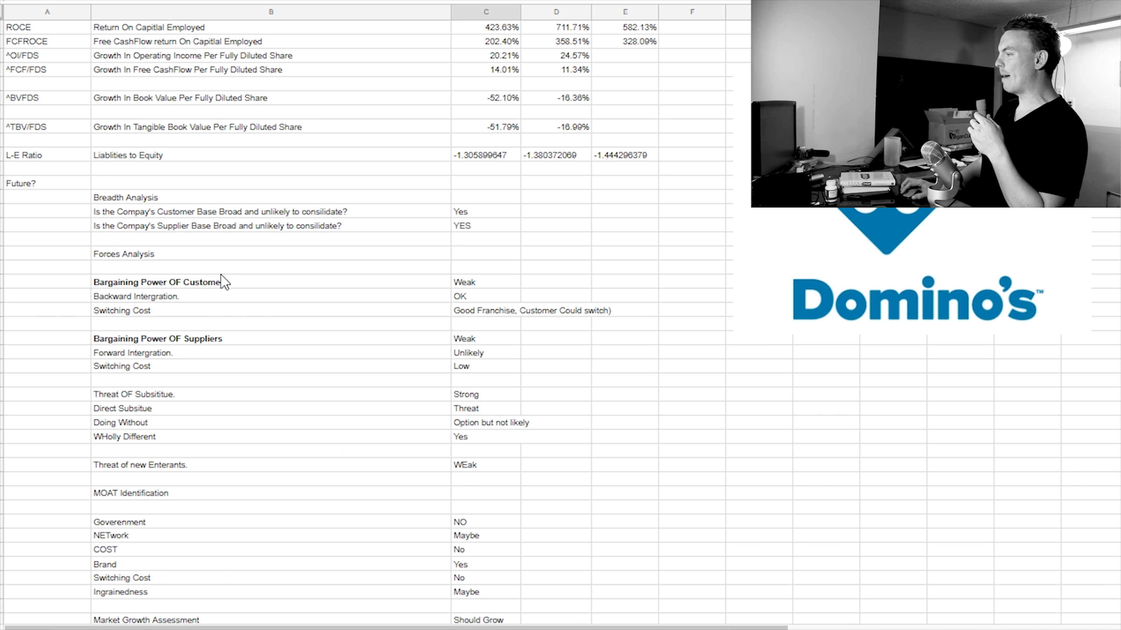
# - Examine the MCAP/FCF and EV/OI valuation ratios under the inexpensive section
pyautogui.scroll(-10, 221, 282)
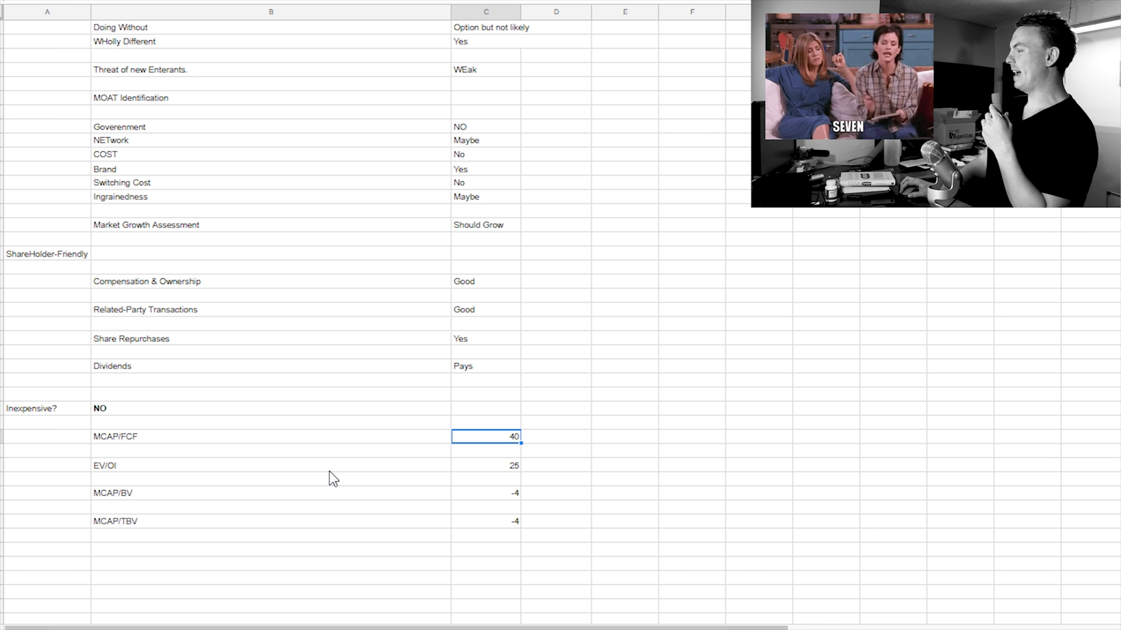
pyautogui.click(493, 467)
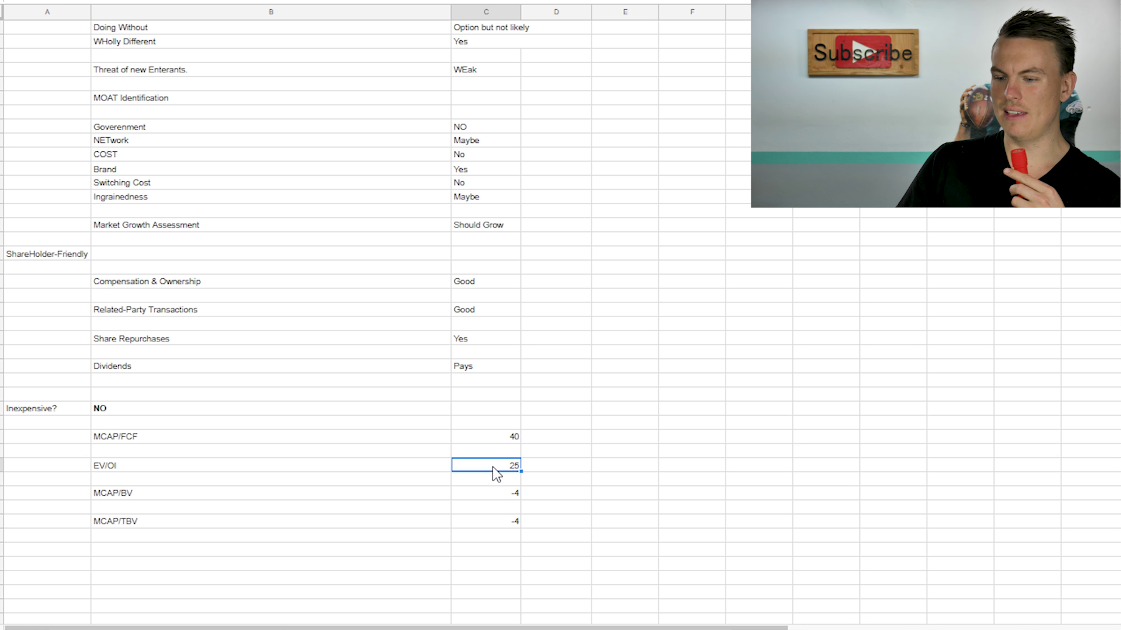
pyautogui.scroll(-3, 148, 476)
pyautogui.click(158, 326)
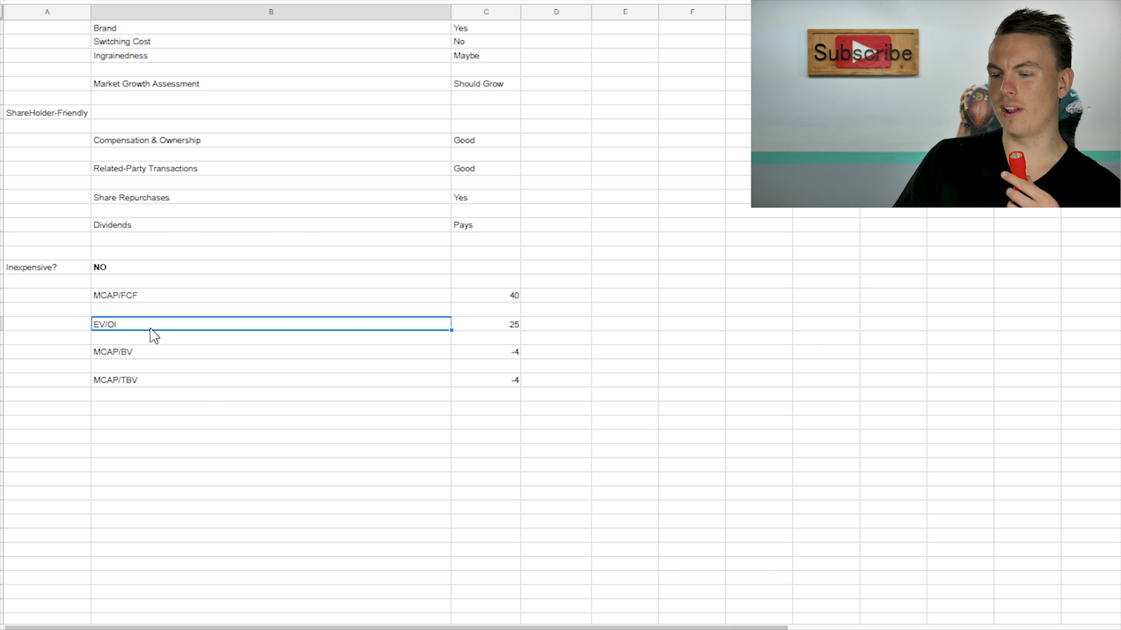
pyautogui.click(501, 326)
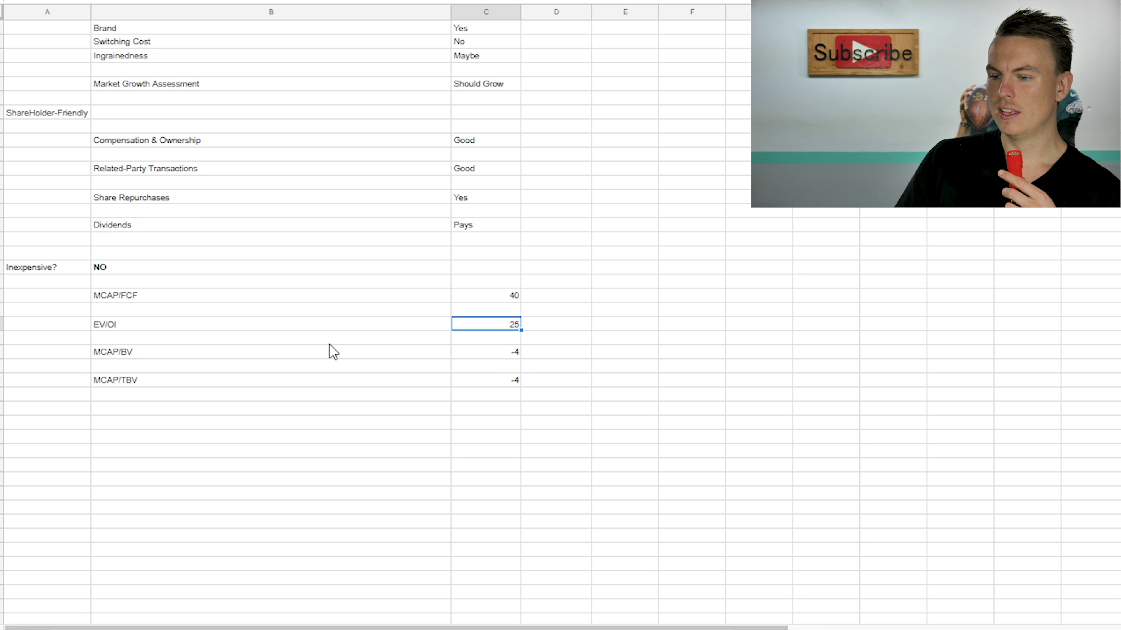
# - Examine the MCAP/BV and MCAP/TBV ratios and compare them with EV/OI and MCAP/FCF
pyautogui.click(322, 363)
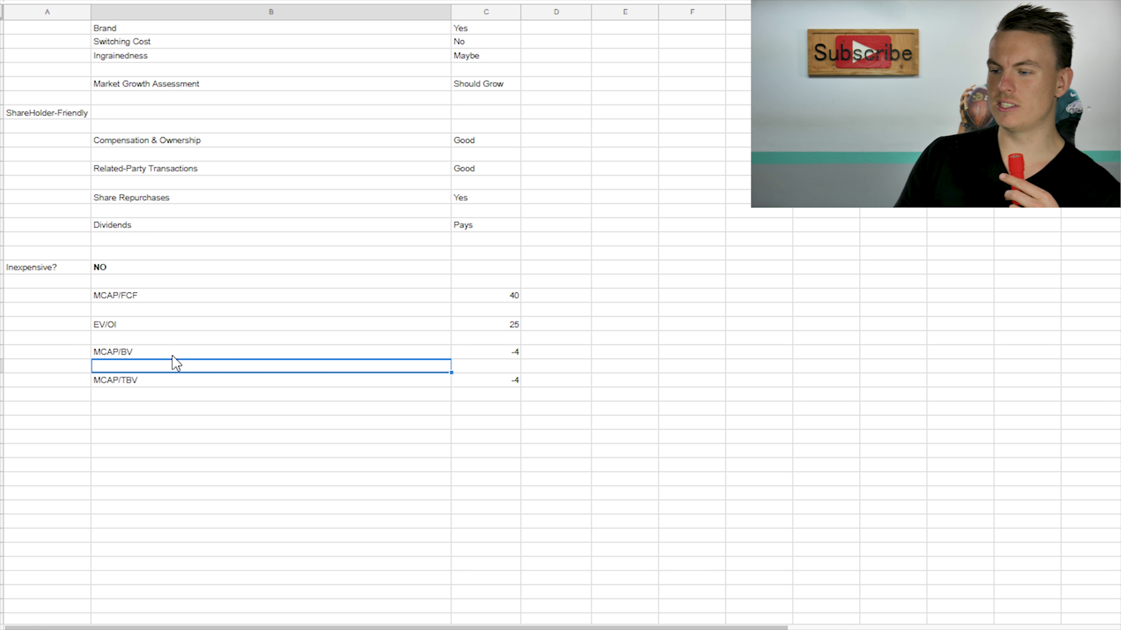
pyautogui.click(487, 357)
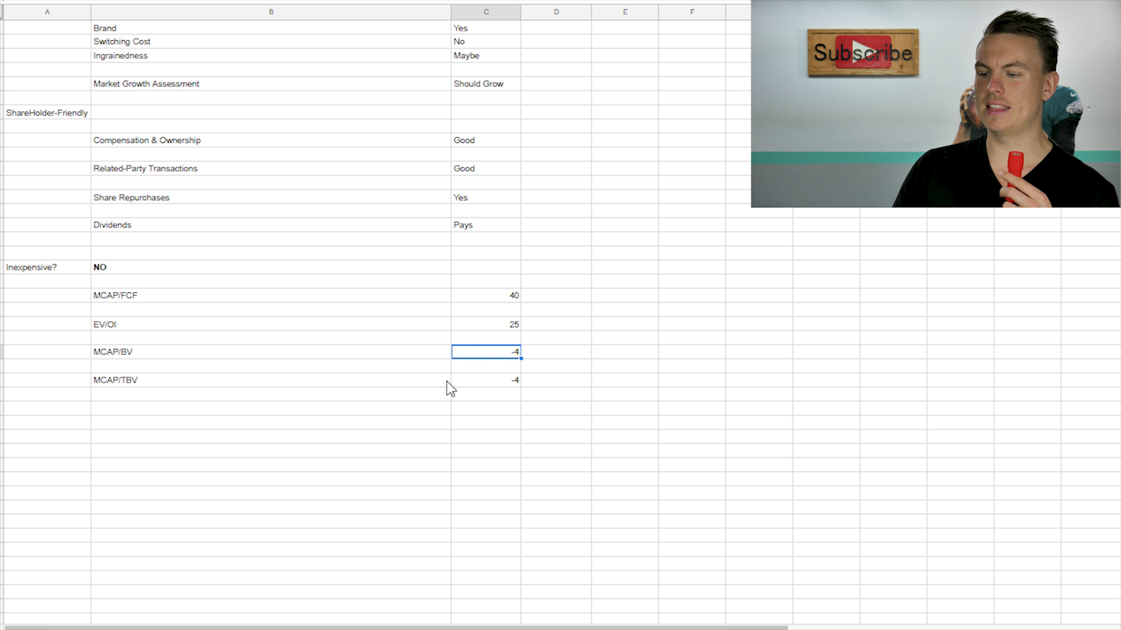
pyautogui.click(380, 385)
pyautogui.click(476, 356)
pyautogui.click(490, 392)
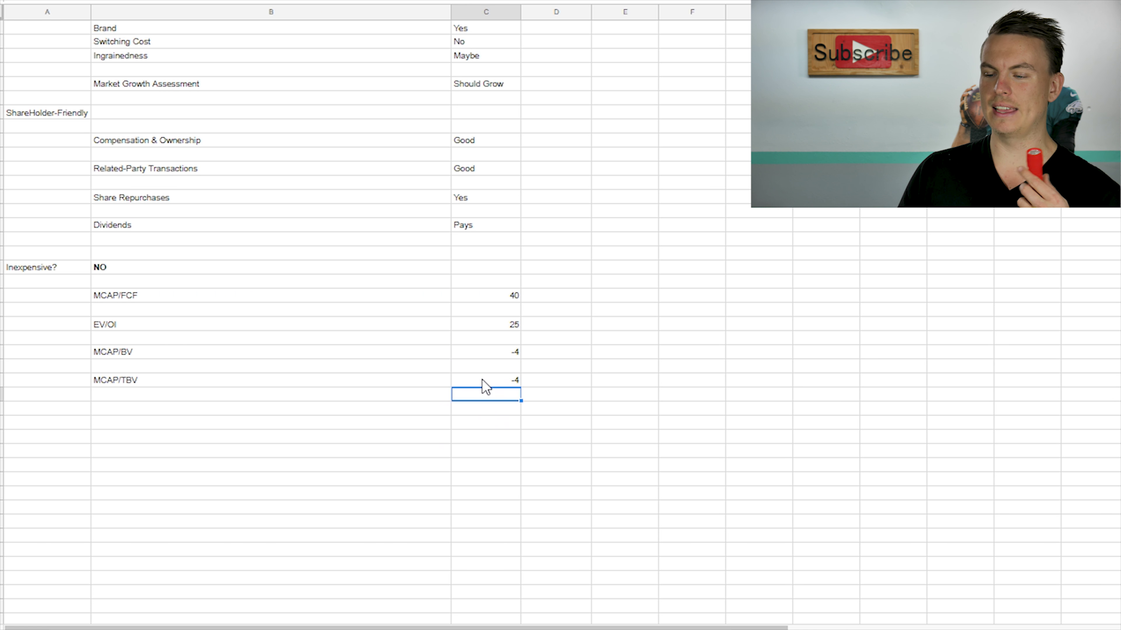
pyautogui.click(482, 380)
pyautogui.click(478, 356)
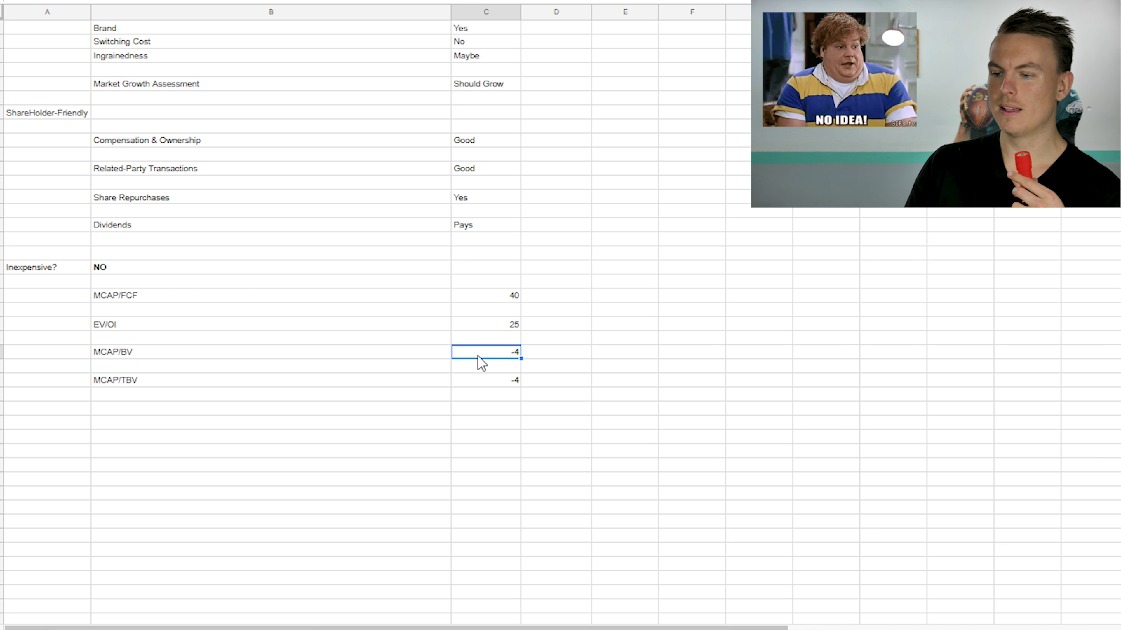
pyautogui.click(483, 325)
pyautogui.click(484, 298)
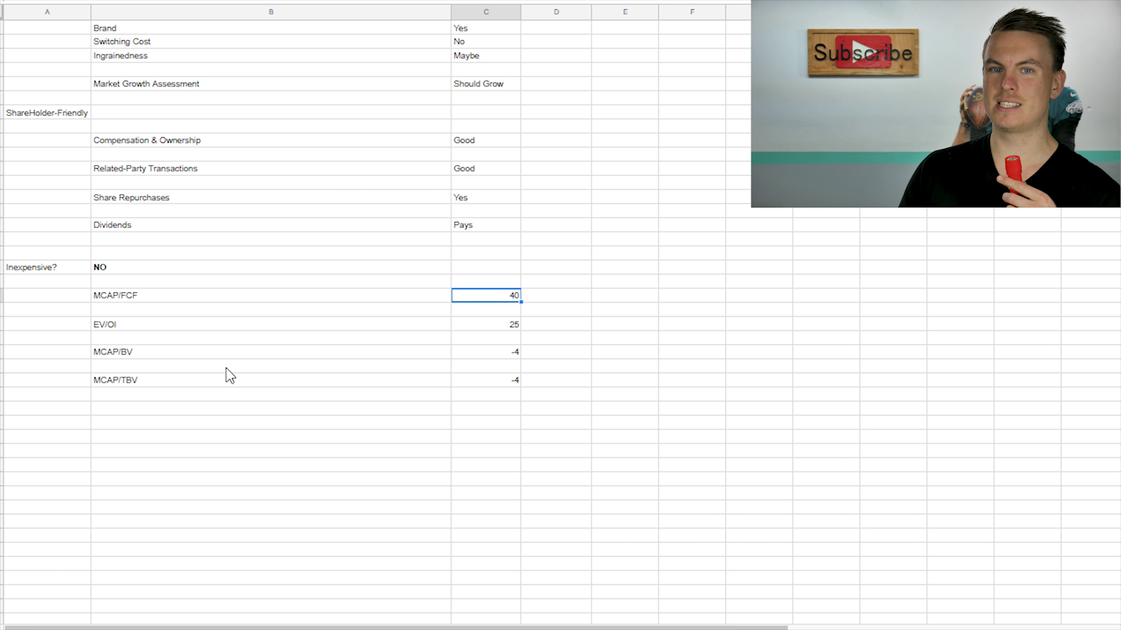